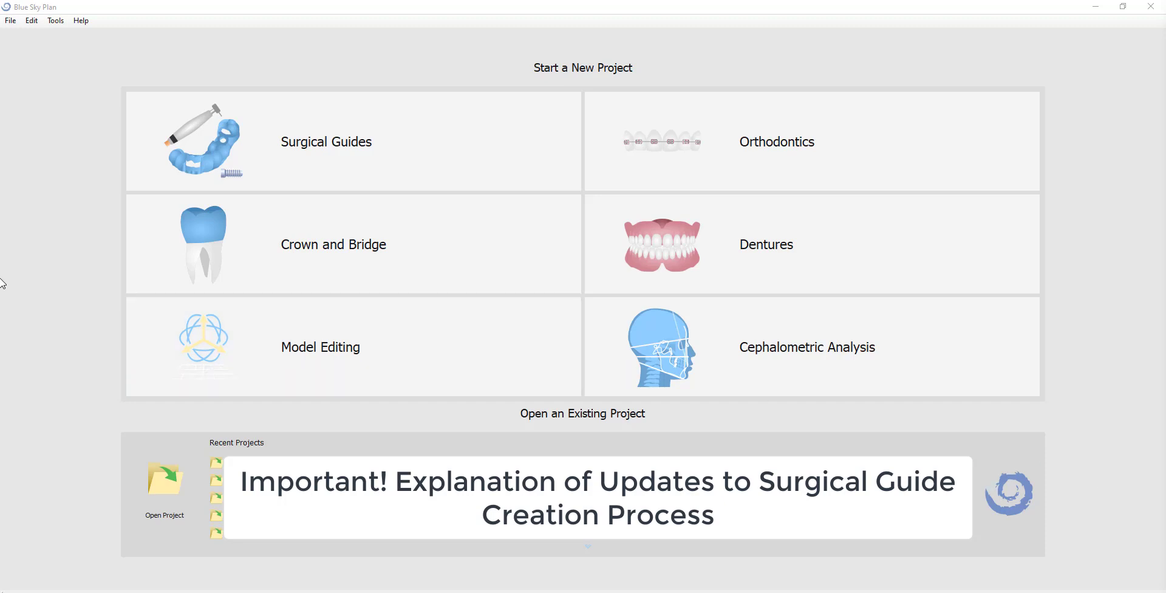
# Step: Check the Blue Sky Plan software version from the Help menu, then close it
pyautogui.click(80, 20)
pyautogui.click(115, 170)
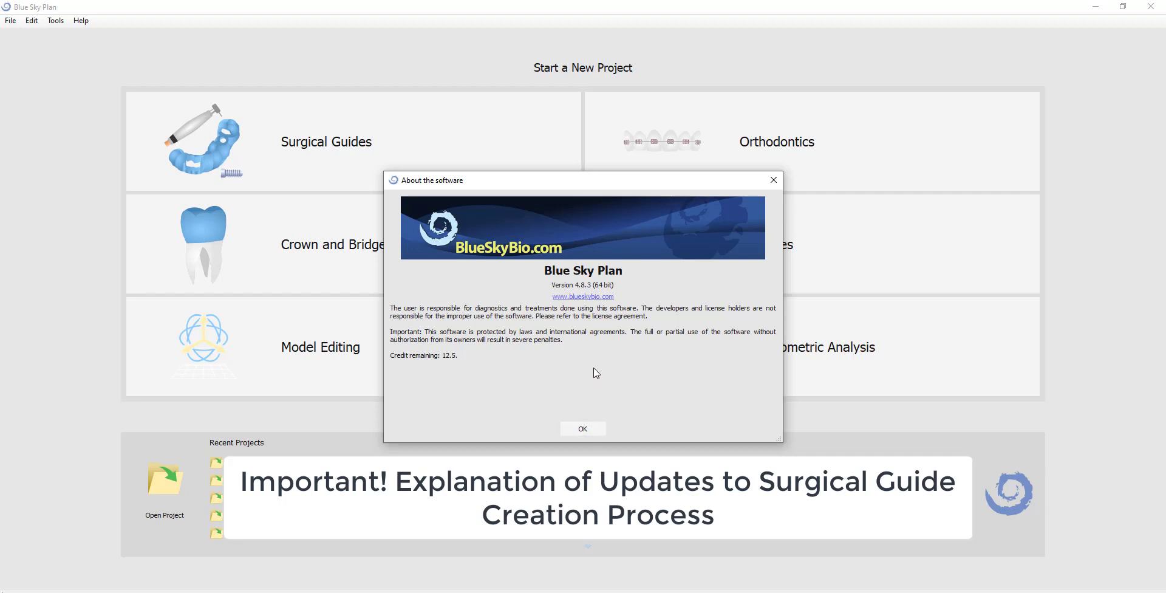
pyautogui.click(596, 432)
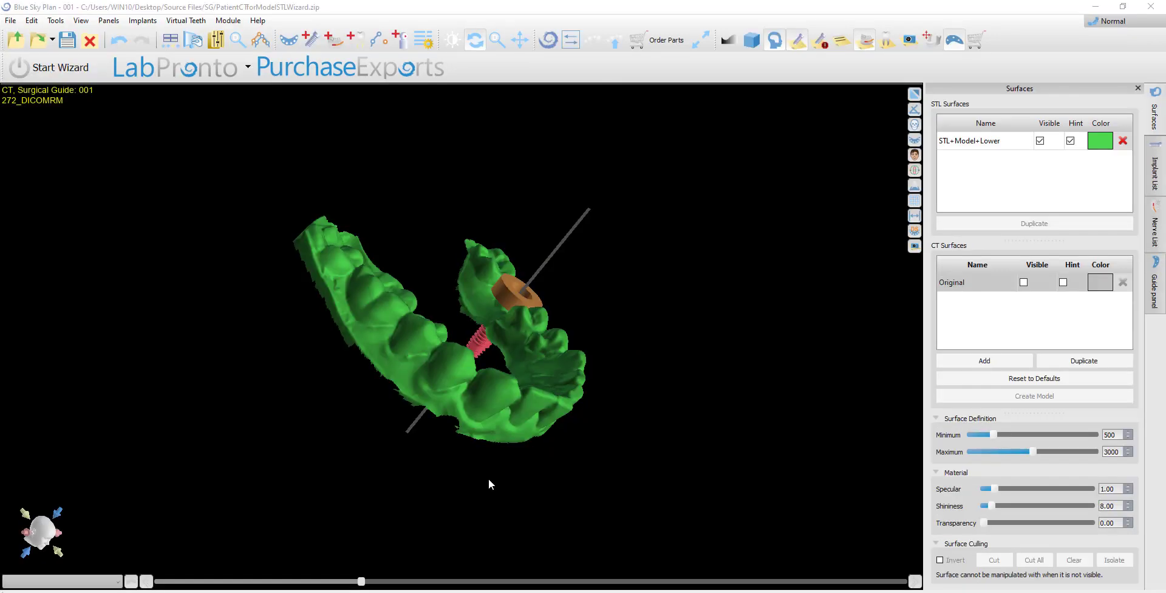
# Step: Orbit the lower STL arch to inspect the implant beneath its sleeve
pyautogui.moveTo(479, 481); pyautogui.dragTo(723, 494)
pyautogui.moveTo(801, 248); pyautogui.dragTo(631, 173)
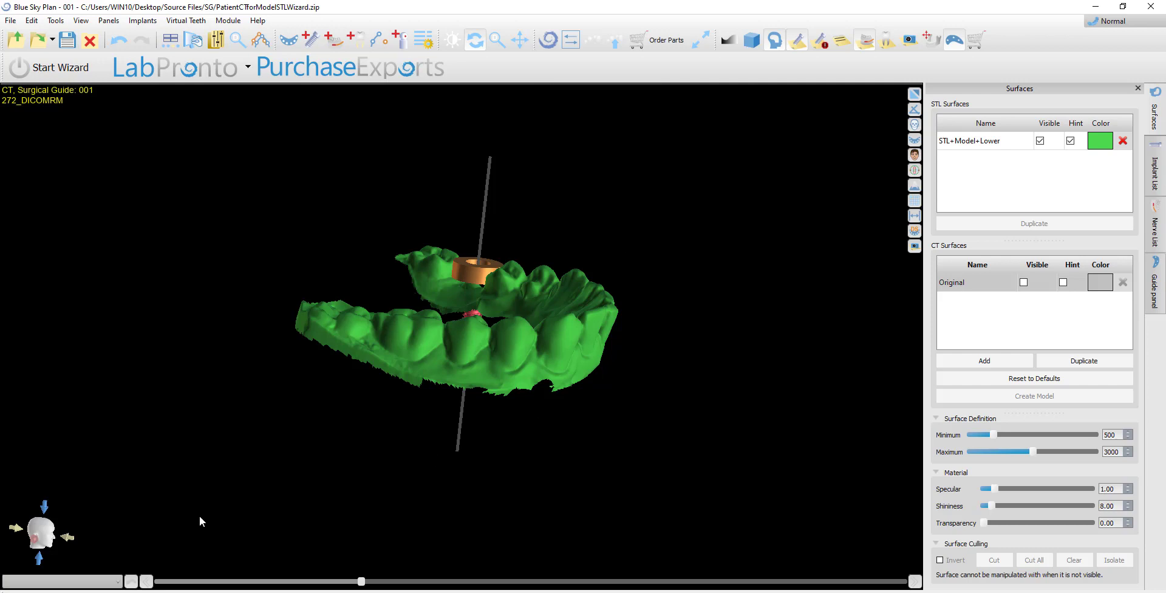
pyautogui.moveTo(257, 504); pyautogui.dragTo(368, 527)
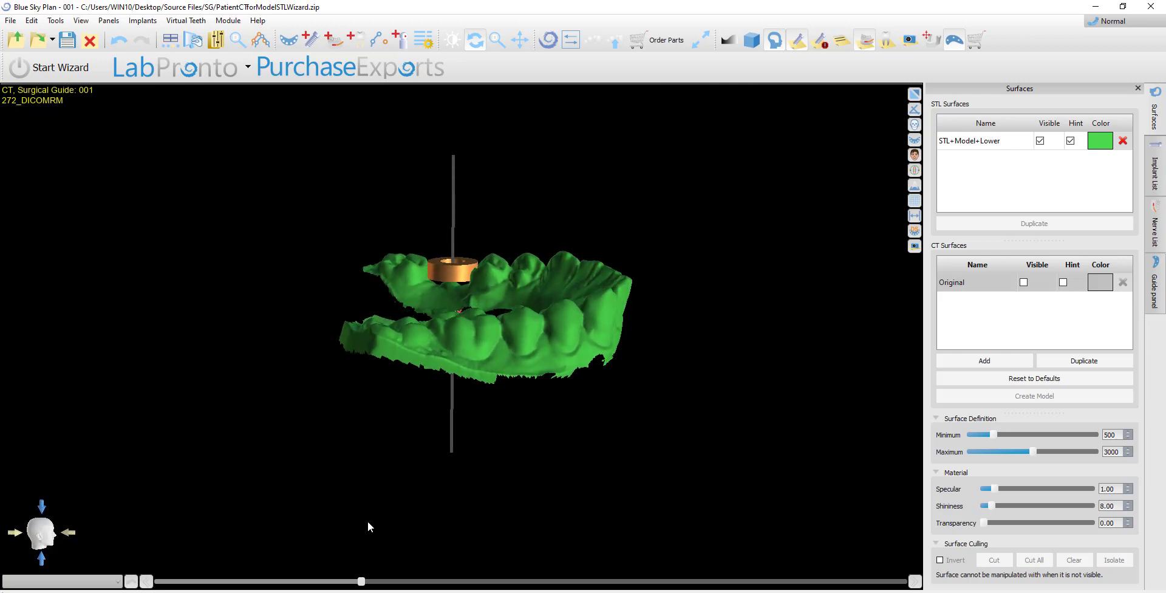
pyautogui.moveTo(639, 320); pyautogui.dragTo(591, 370)
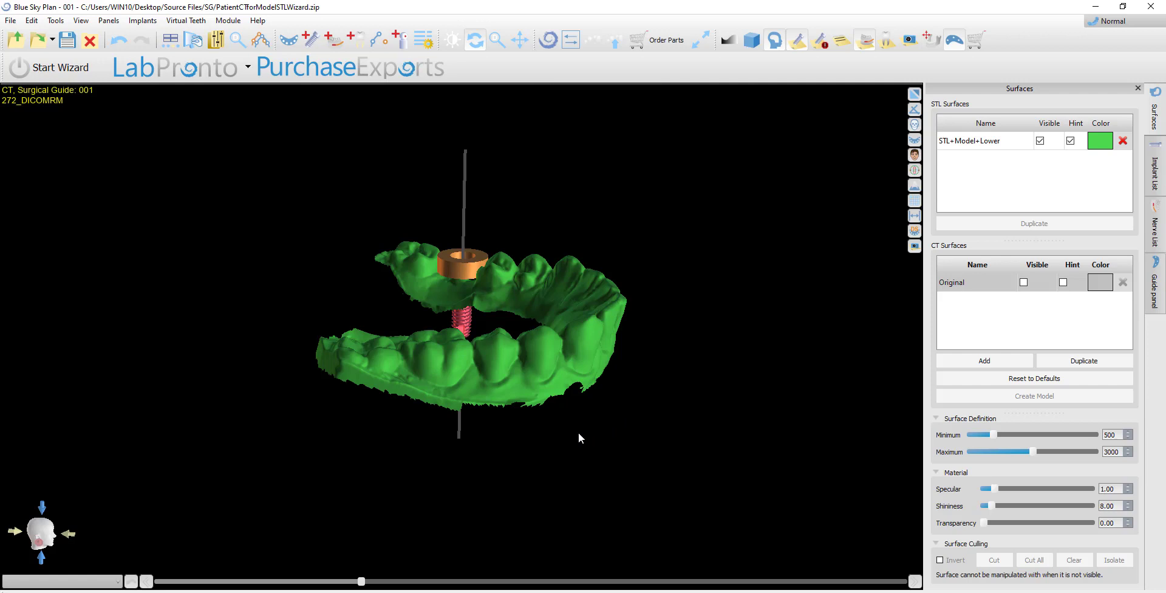
# Step: Show the Guide panel options, turn the jaw to a frontal view, and start Draw curve
pyautogui.click(1156, 301)
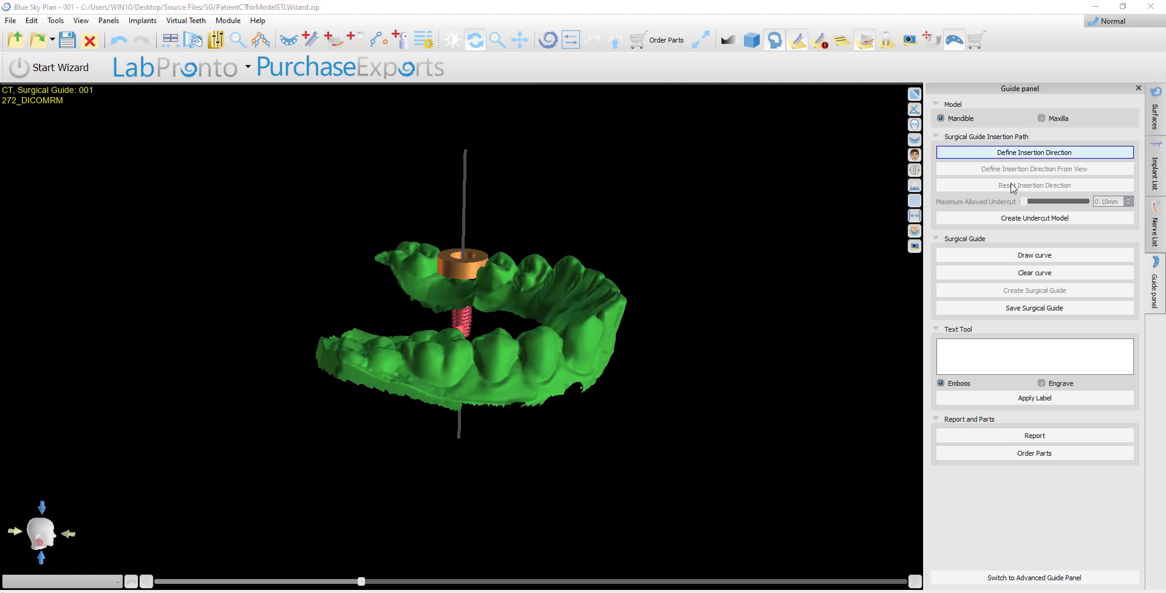
pyautogui.moveTo(388, 513)
pyautogui.mouseDown()
pyautogui.moveTo(455, 516)
pyautogui.moveTo(313, 547)
pyautogui.mouseUp()
pyautogui.moveTo(696, 316); pyautogui.dragTo(542, 389)
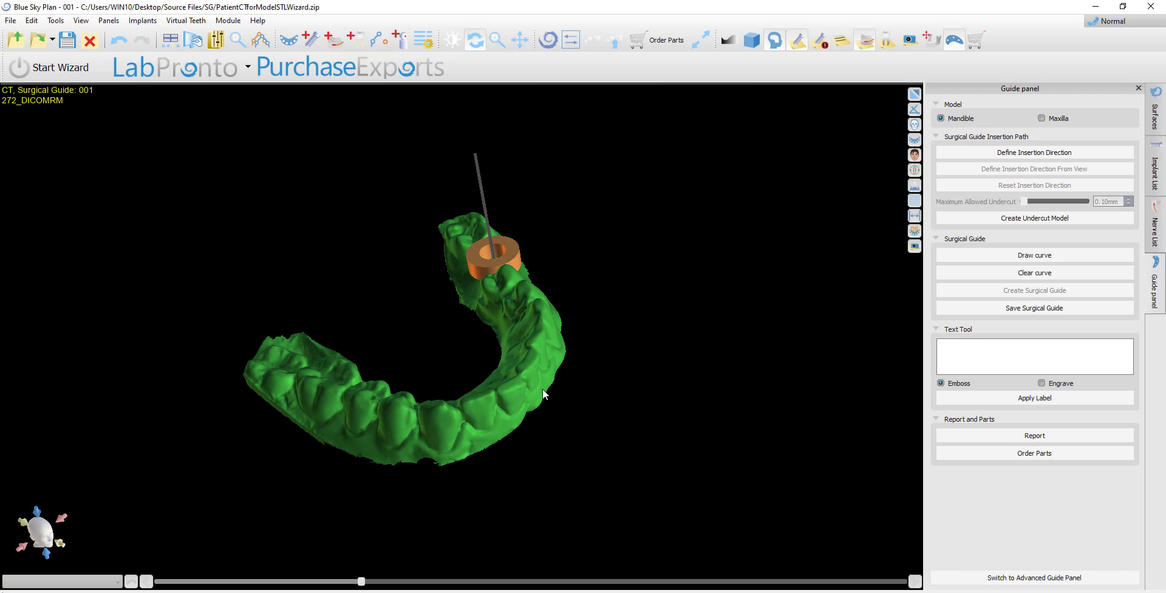
pyautogui.moveTo(339, 535); pyautogui.dragTo(535, 498)
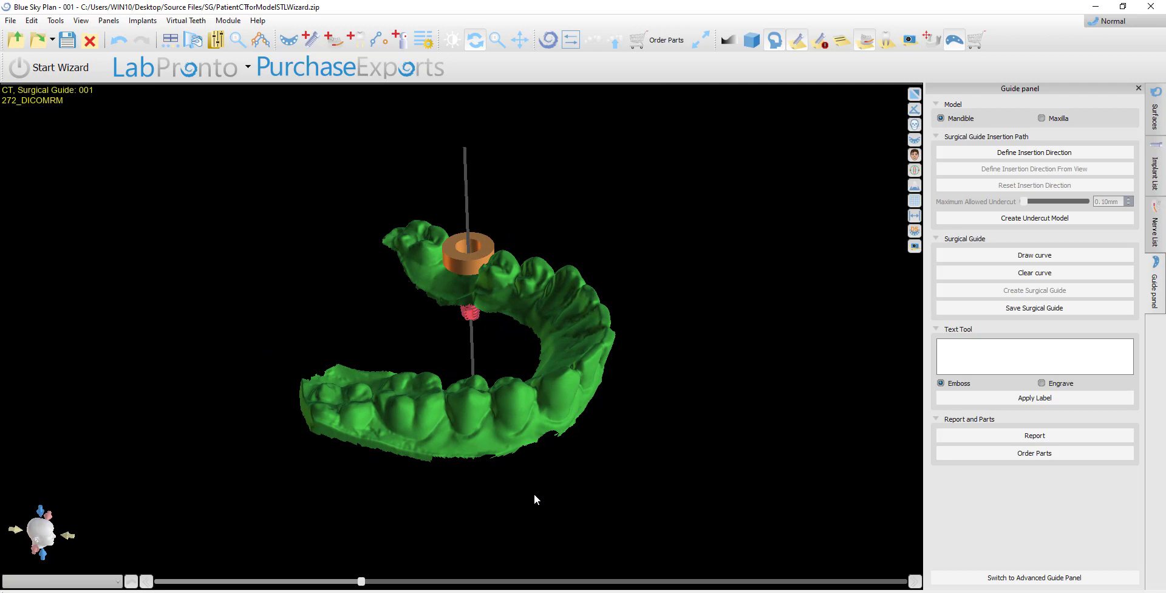
pyautogui.click(1019, 256)
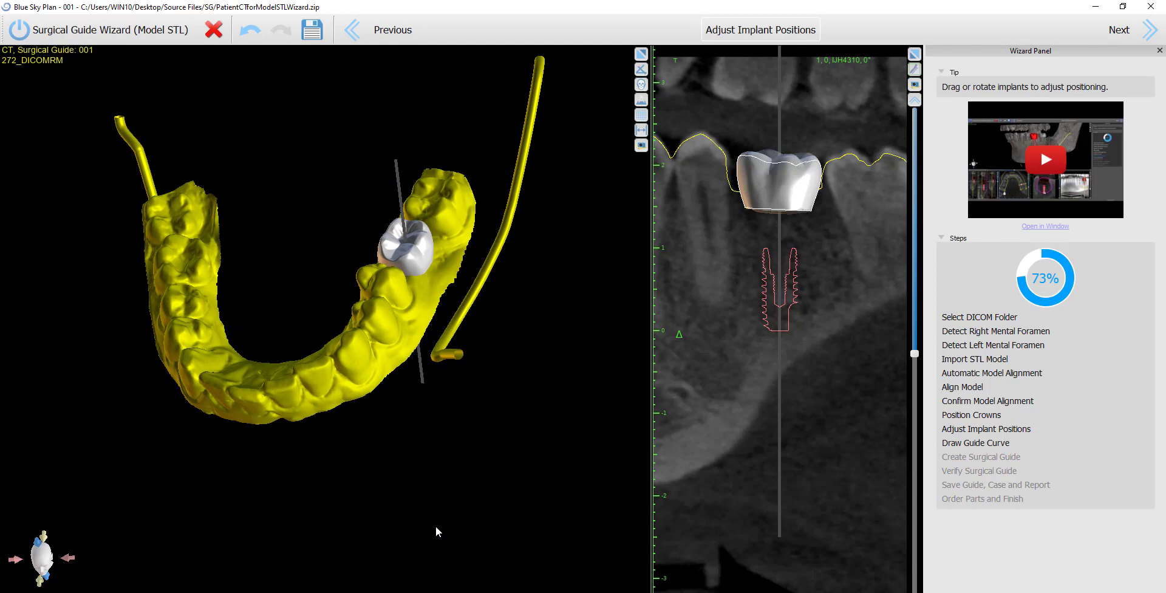
# Step: Advance past Adjust Implant Positions to generate the blue undercut model and inspect it sideways
pyautogui.moveTo(436, 527); pyautogui.dragTo(401, 531)
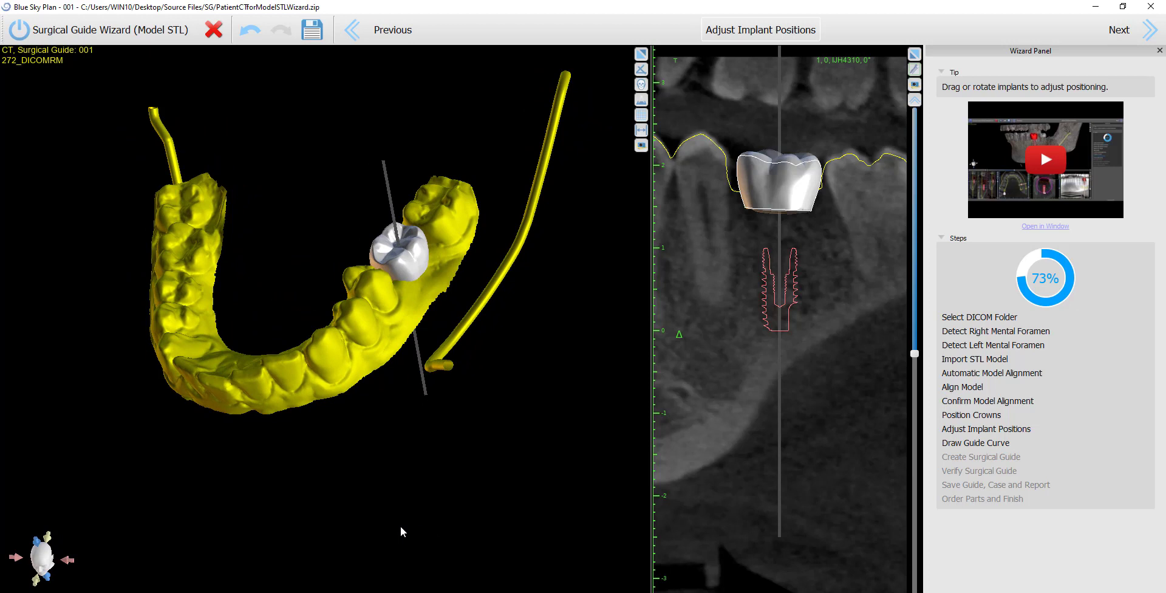
pyautogui.click(1119, 30)
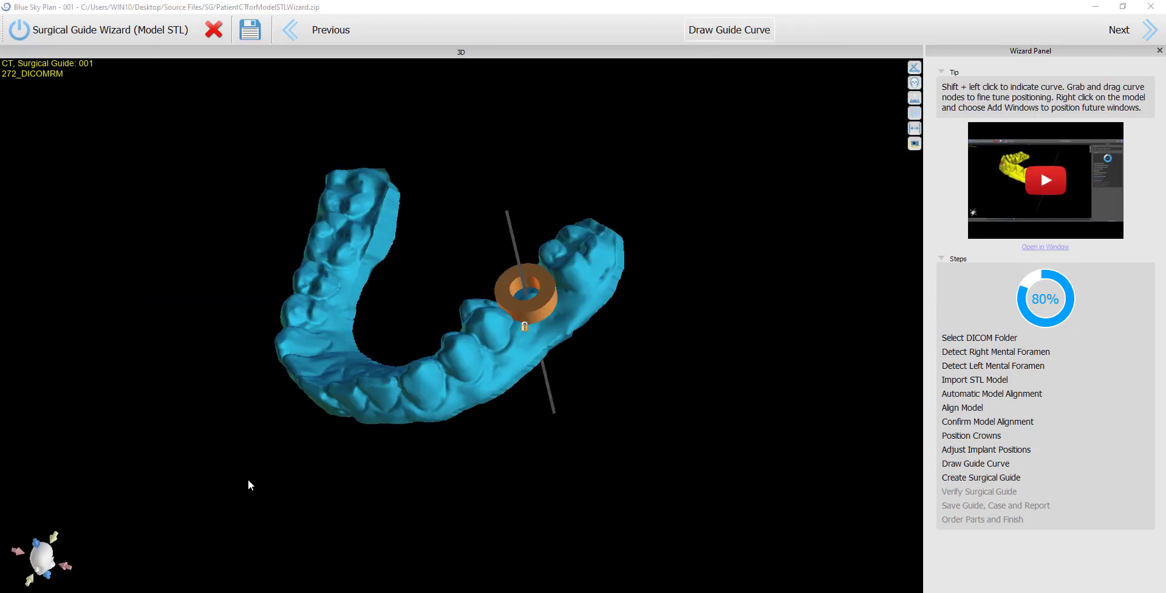
pyautogui.moveTo(247, 479)
pyautogui.mouseDown()
pyautogui.moveTo(327, 476)
pyautogui.moveTo(632, 515)
pyautogui.moveTo(633, 540)
pyautogui.mouseUp()
pyautogui.moveTo(665, 525); pyautogui.dragTo(643, 457, button='right')
pyautogui.moveTo(570, 476); pyautogui.dragTo(641, 553)
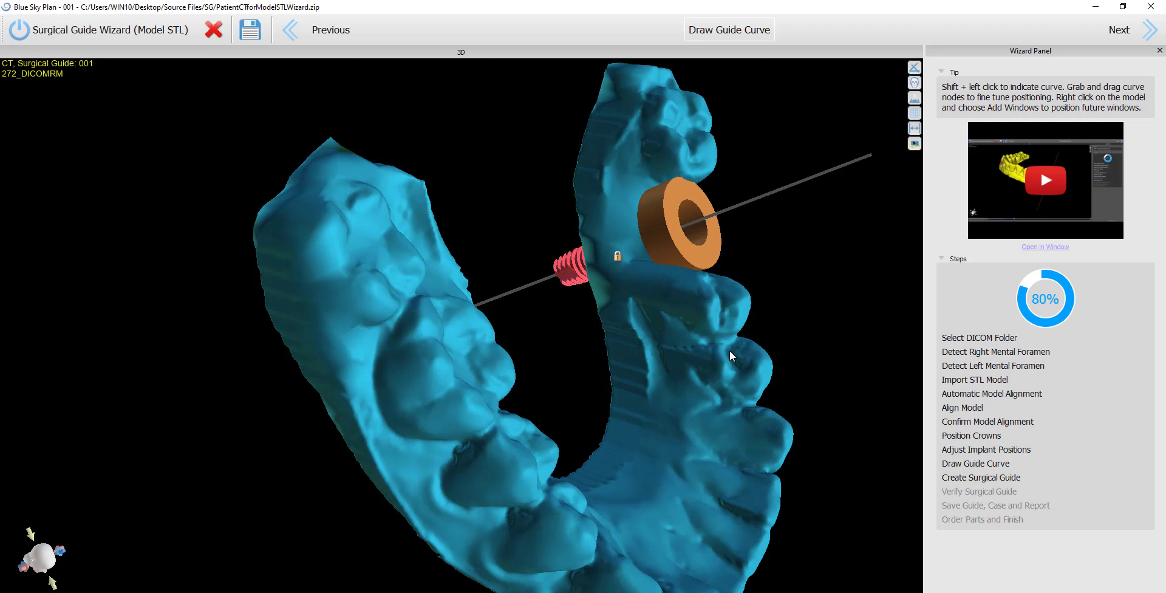
# Step: Place the first guide curve points along one side of the arch
pyautogui.moveTo(732, 449); pyautogui.dragTo(654, 261)
pyautogui.keyDown('shift'); pyautogui.click(629, 144); pyautogui.keyUp('shift')
pyautogui.keyDown('shift'); pyautogui.click(567, 231); pyautogui.keyUp('shift')
pyautogui.keyDown('shift'); pyautogui.click(468, 318); pyautogui.keyUp('shift')
pyautogui.keyDown('shift'); pyautogui.click(377, 388); pyautogui.keyUp('shift')
pyautogui.keyDown('shift'); pyautogui.click(180, 472); pyautogui.keyUp('shift')
pyautogui.moveTo(147, 462); pyautogui.dragTo(469, 507)
pyautogui.keyDown('shift'); pyautogui.click(530, 481); pyautogui.keyUp('shift')
pyautogui.keyDown('shift'); pyautogui.click(517, 444); pyautogui.keyUp('shift')
# Step: Extend the guide curve around the other side past the sleeve and close it
pyautogui.moveTo(515, 433); pyautogui.dragTo(601, 409)
pyautogui.keyDown('shift'); pyautogui.click(597, 356); pyautogui.keyUp('shift')
pyautogui.keyDown('shift'); pyautogui.click(553, 284); pyautogui.keyUp('shift')
pyautogui.keyDown('shift'); pyautogui.click(515, 214); pyautogui.keyUp('shift')
pyautogui.keyDown('shift'); pyautogui.click(494, 114); pyautogui.keyUp('shift')
pyautogui.moveTo(554, 122); pyautogui.dragTo(486, 157)
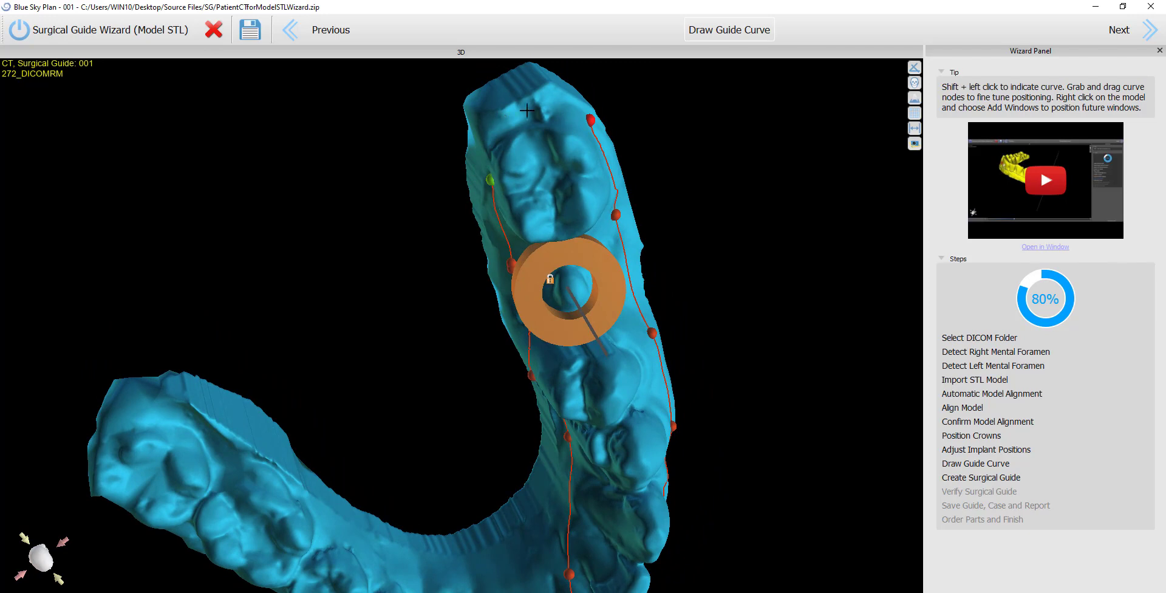
pyautogui.keyDown('shift'); pyautogui.click(550, 100); pyautogui.keyUp('shift')
pyautogui.keyDown('shift'); pyautogui.click(568, 99); pyautogui.keyUp('shift')
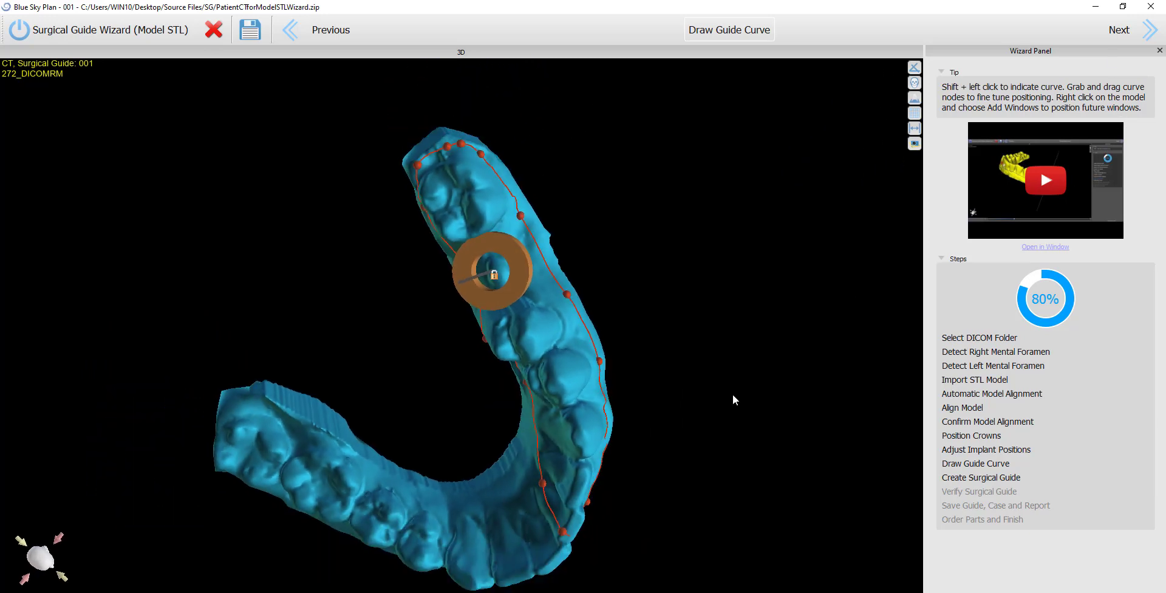
# Step: Fabricate the red surgical guide, inspect its cross-section around the implant, and advance to verification
pyautogui.click(1127, 30)
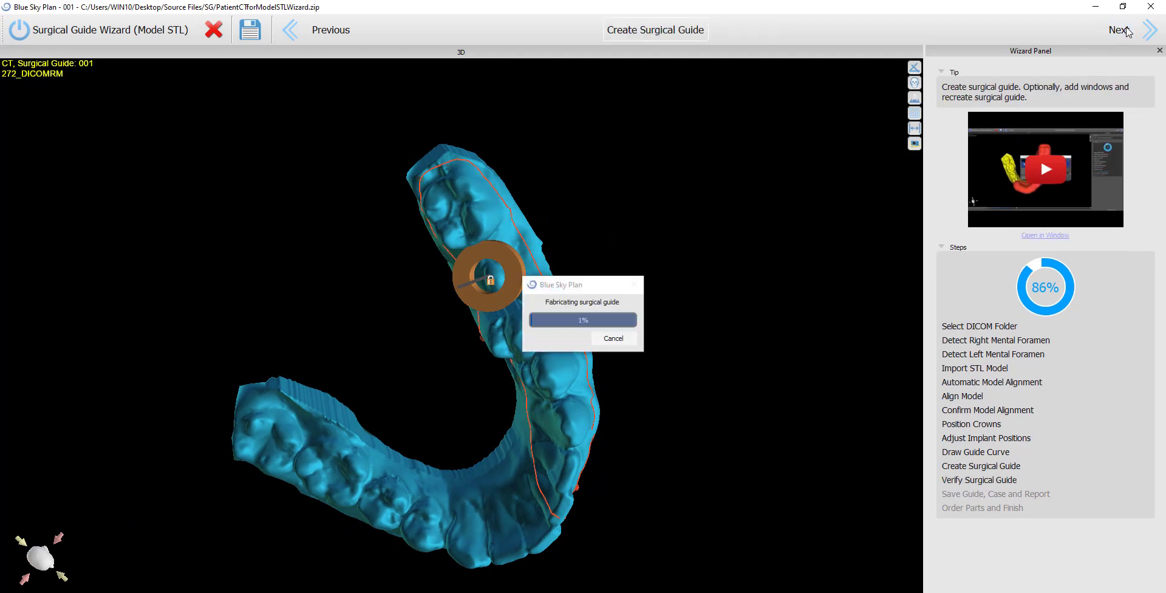
pyautogui.moveTo(161, 419); pyautogui.dragTo(832, 385)
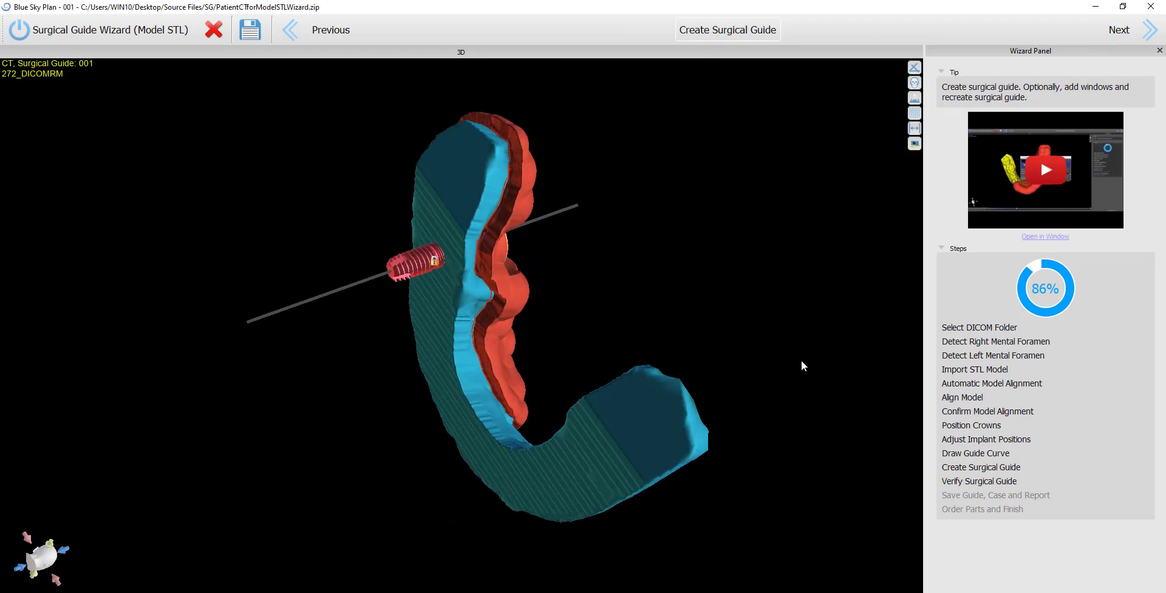
pyautogui.scroll(5, 783, 298)
pyautogui.scroll(3, 768, 250)
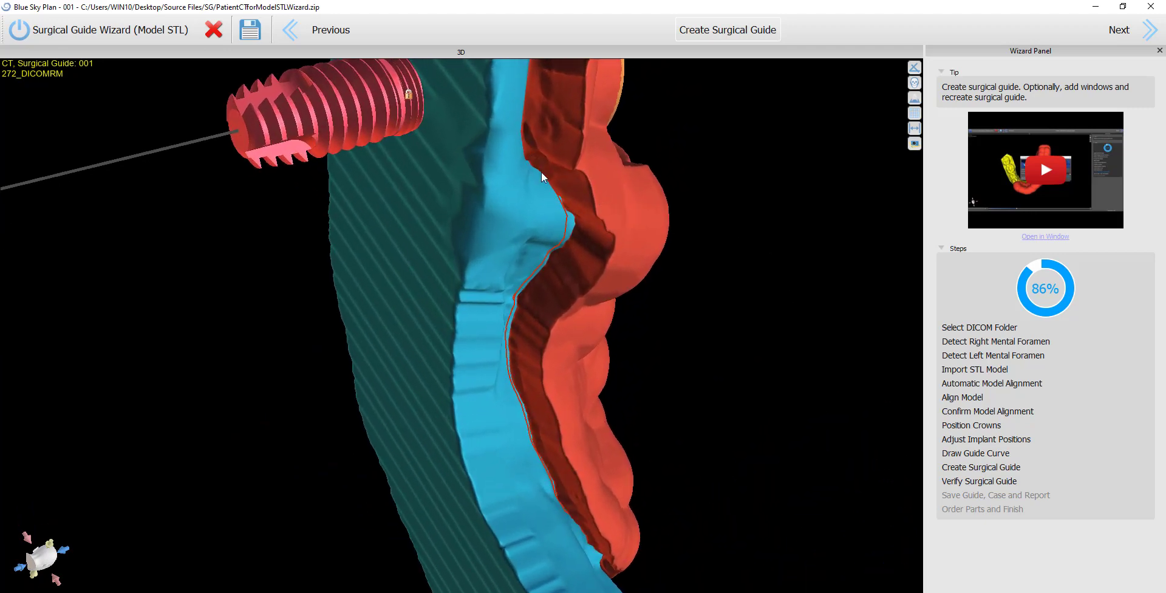
pyautogui.moveTo(648, 338); pyautogui.dragTo(558, 312)
pyautogui.moveTo(609, 277); pyautogui.dragTo(723, 252)
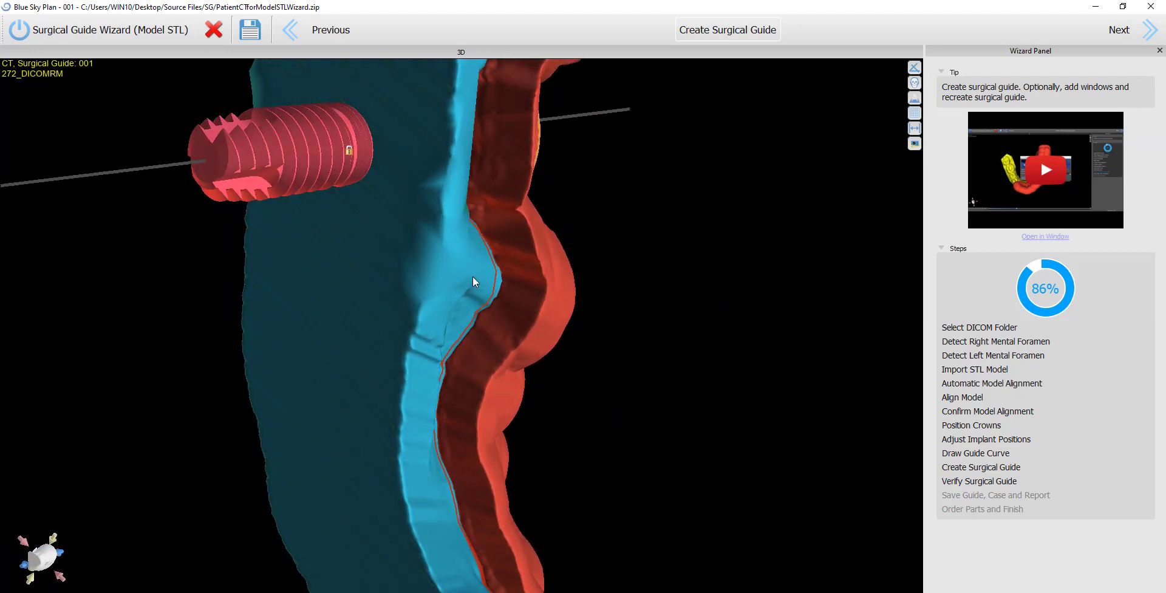
pyautogui.moveTo(715, 339); pyautogui.dragTo(638, 281)
pyautogui.click(1120, 31)
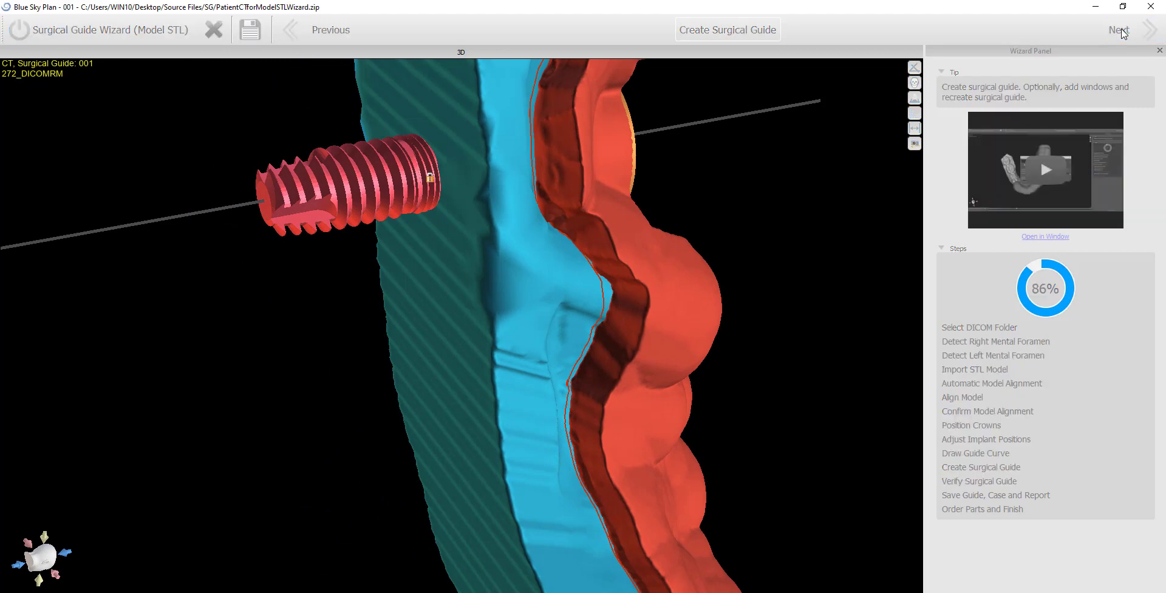
# Step: Orbit and zoom around the guide on the jaw to check its fit over the implant
pyautogui.moveTo(580, 363); pyautogui.dragTo(689, 395)
pyautogui.moveTo(653, 290); pyautogui.dragTo(503, 409)
pyautogui.scroll(5, 476, 319)
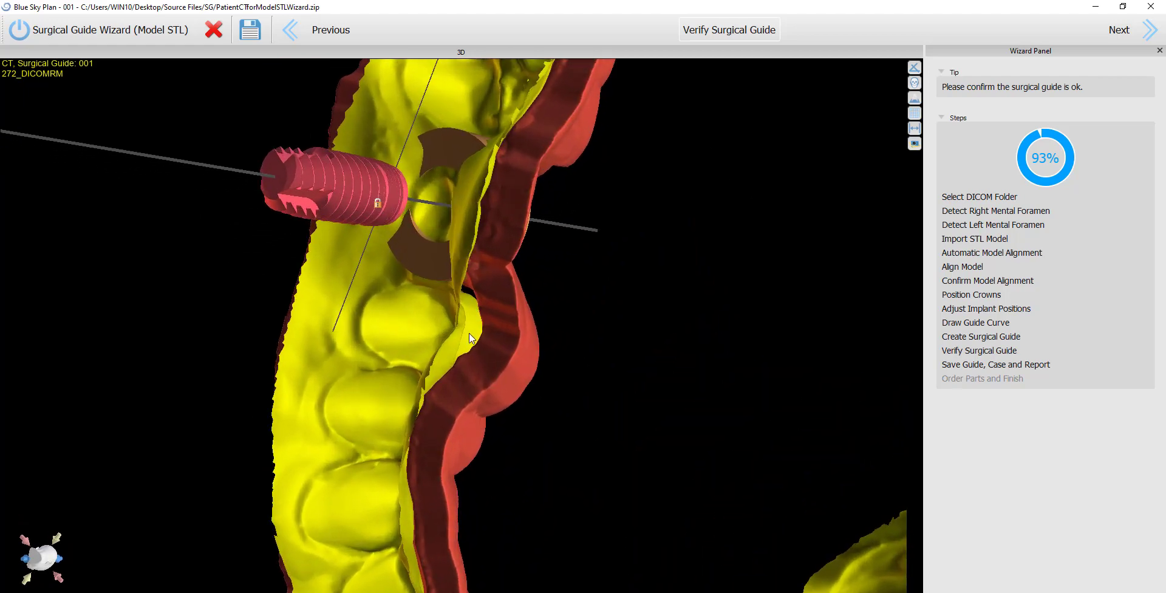
pyautogui.moveTo(455, 333); pyautogui.dragTo(602, 304)
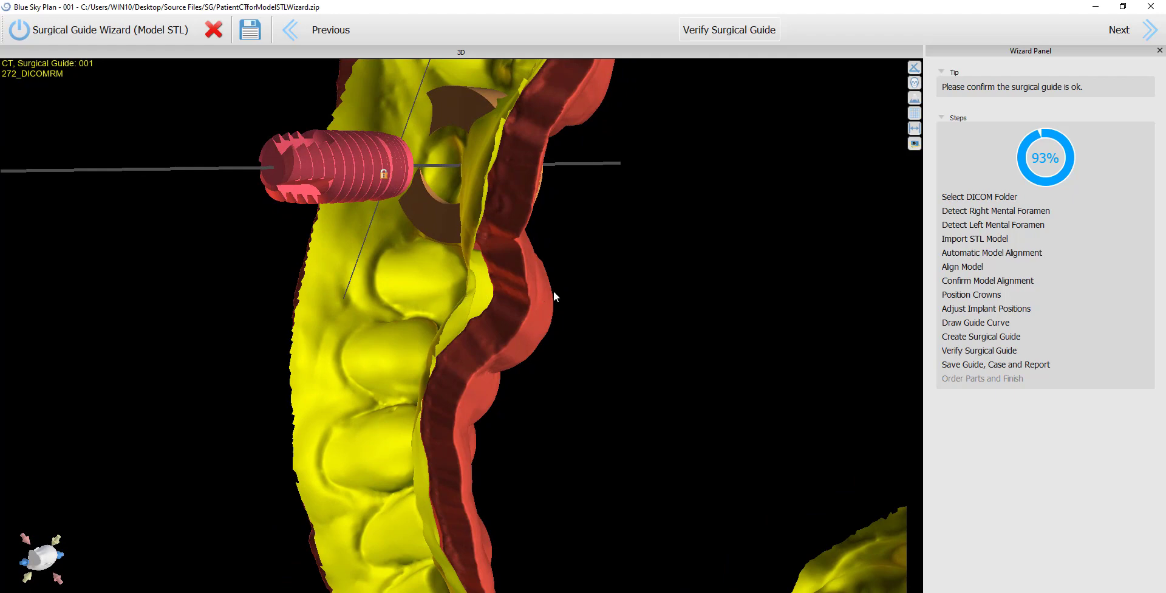
pyautogui.moveTo(679, 283); pyautogui.dragTo(410, 388)
pyautogui.moveTo(733, 249); pyautogui.dragTo(424, 255)
pyautogui.scroll(-5, 456, 328)
pyautogui.moveTo(489, 398); pyautogui.dragTo(490, 322)
pyautogui.moveTo(689, 348); pyautogui.dragTo(577, 425)
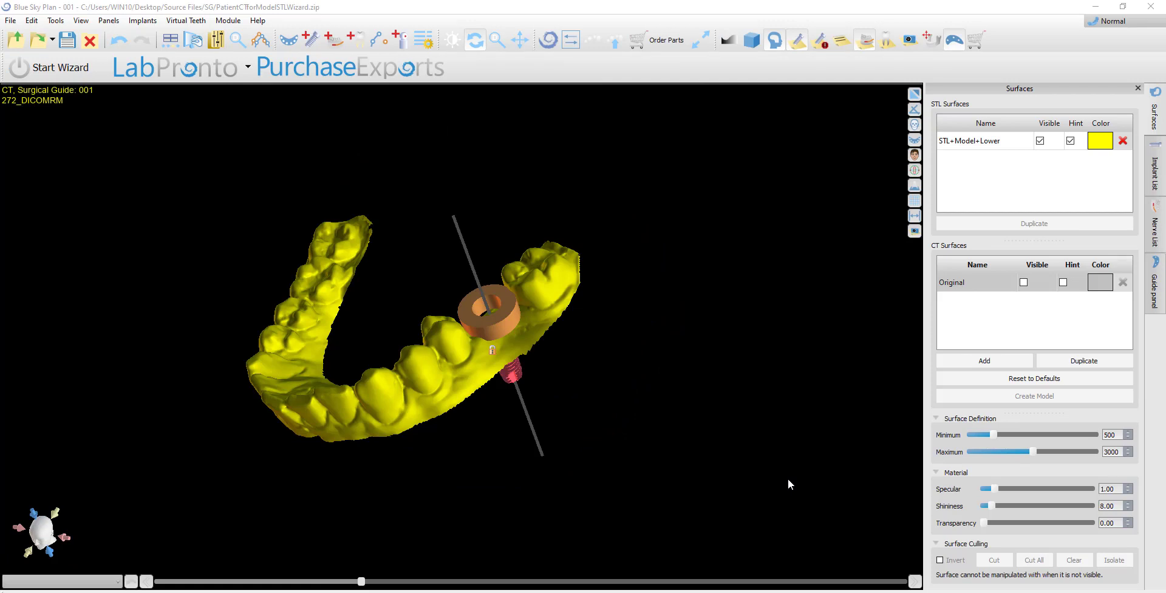
# Step: Reopen the Guide panel and choose Draw curve, prompting a 30-degree undercut model
pyautogui.scroll(5, 728, 504)
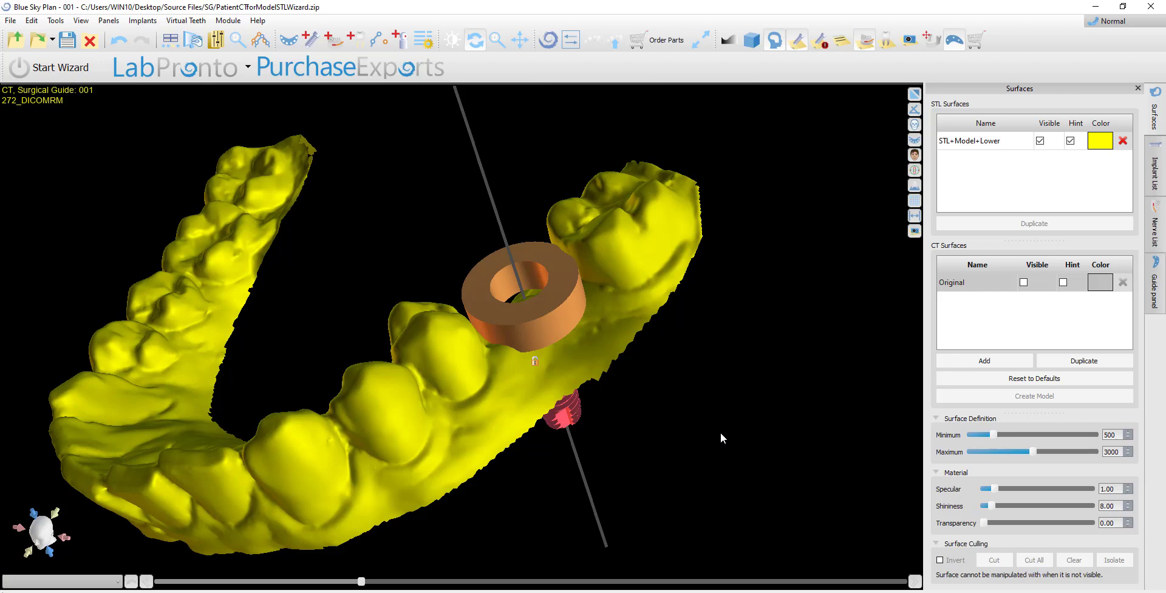
pyautogui.click(1154, 291)
pyautogui.click(1026, 257)
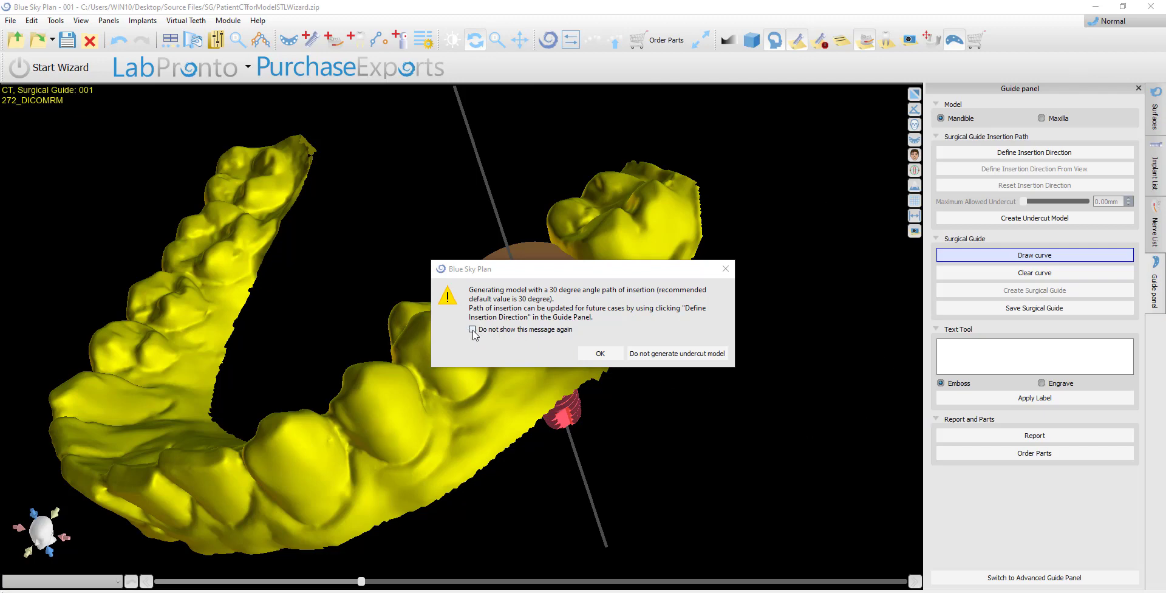
# Step: Accept the 30-degree insertion path to build the undercut model, then clear the old curve with Escape
pyautogui.click(597, 357)
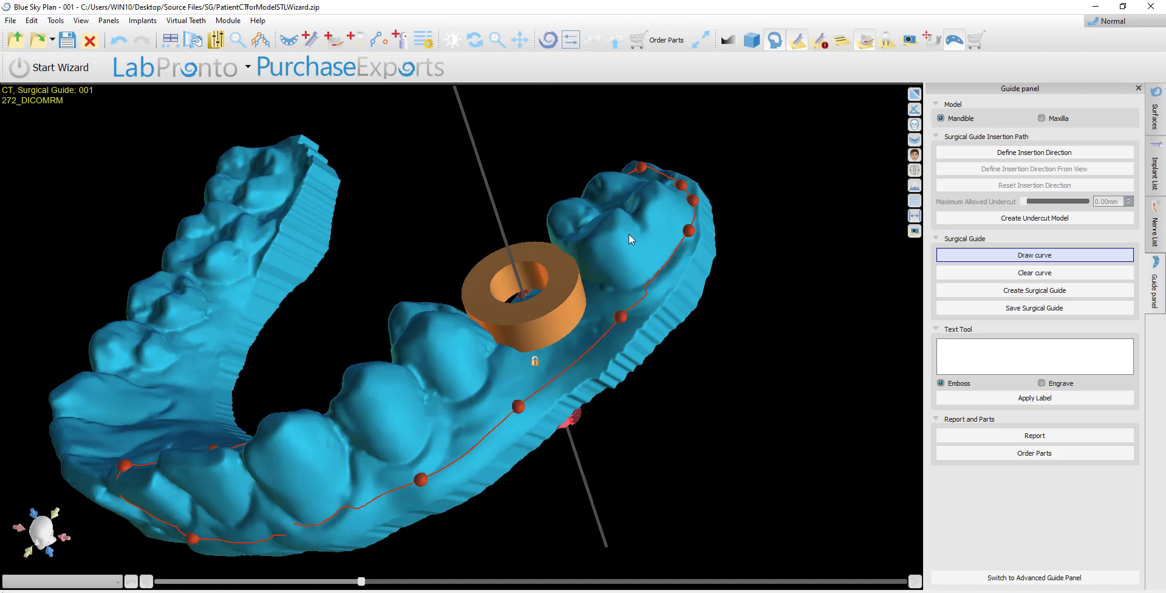
pyautogui.moveTo(139, 407); pyautogui.dragTo(217, 403, button='right')
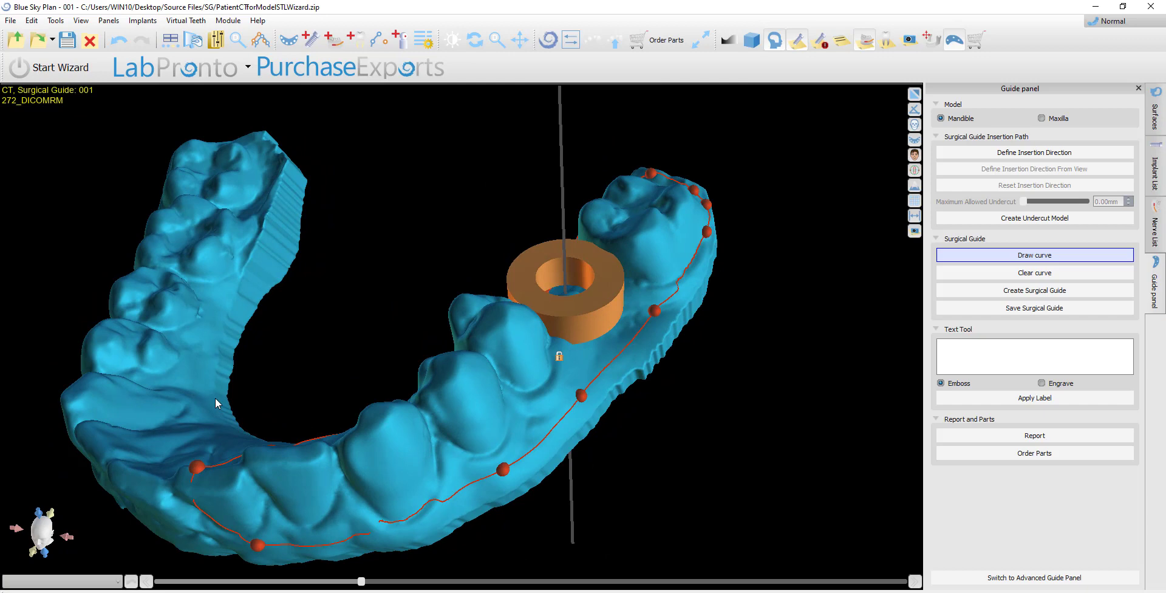
pyautogui.press('Escape')
pyautogui.moveTo(136, 475); pyautogui.dragTo(319, 439, button='right')
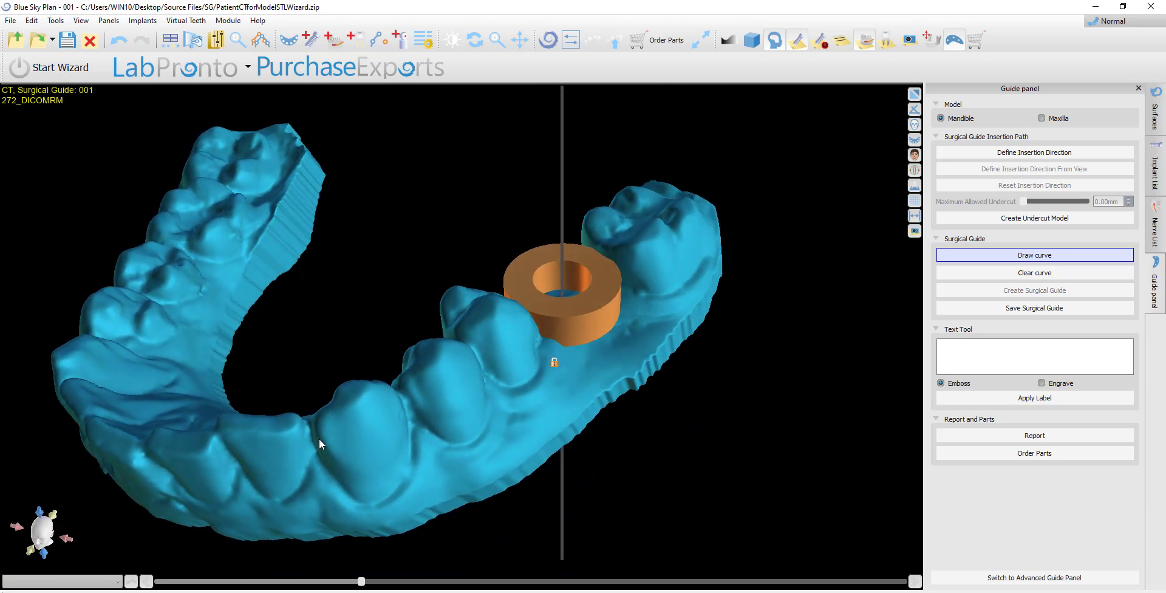
# Step: Place guide curve points along the outer arch from the molar toward the front teeth
pyautogui.click(714, 231)
pyautogui.click(679, 285)
pyautogui.click(646, 333)
pyautogui.click(582, 385)
pyautogui.click(484, 448)
pyautogui.click(347, 496)
pyautogui.moveTo(264, 448); pyautogui.dragTo(413, 523, button='right')
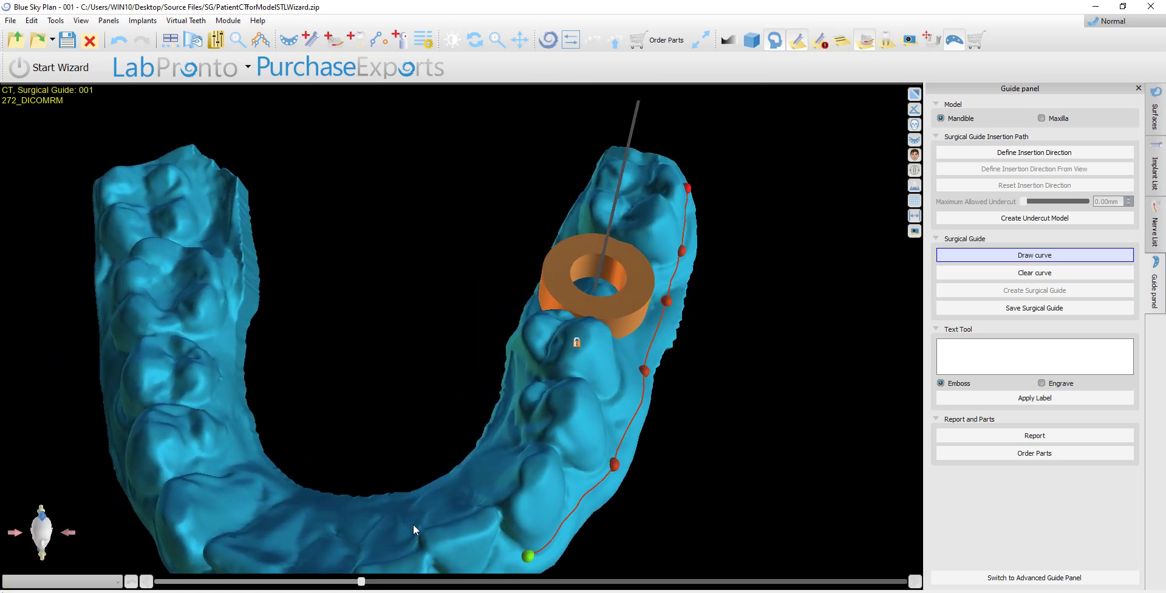
pyautogui.click(487, 500)
# Step: Continue the curve up the inner side past the sleeve to the back molar and close it
pyautogui.moveTo(480, 494); pyautogui.dragTo(551, 508, button='right')
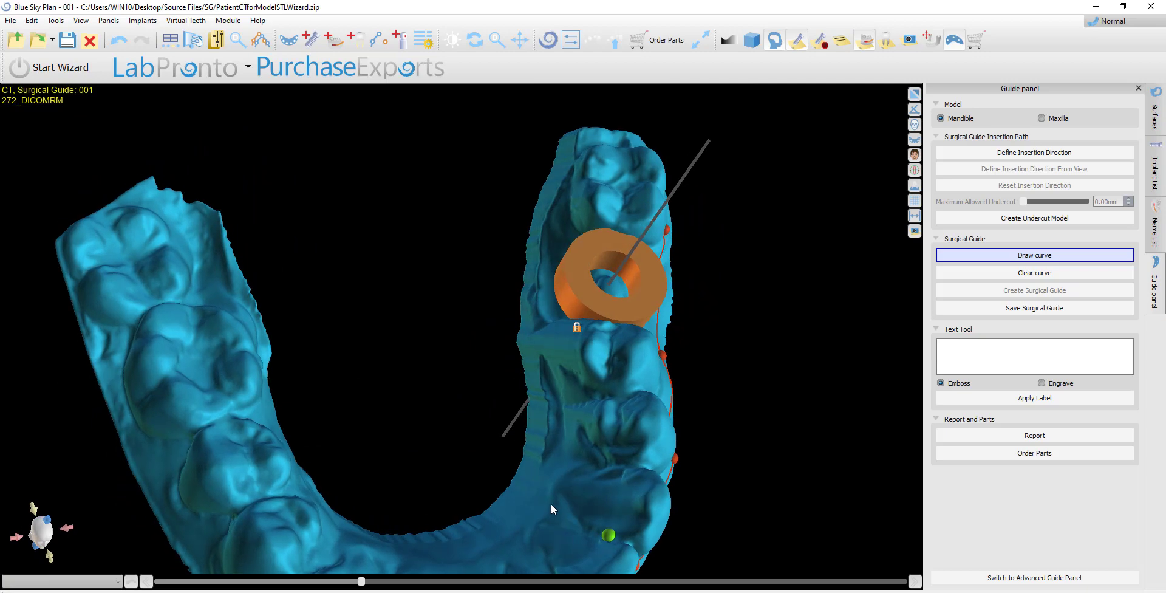
pyautogui.click(556, 498)
pyautogui.click(555, 409)
pyautogui.click(545, 355)
pyautogui.click(546, 299)
pyautogui.click(556, 222)
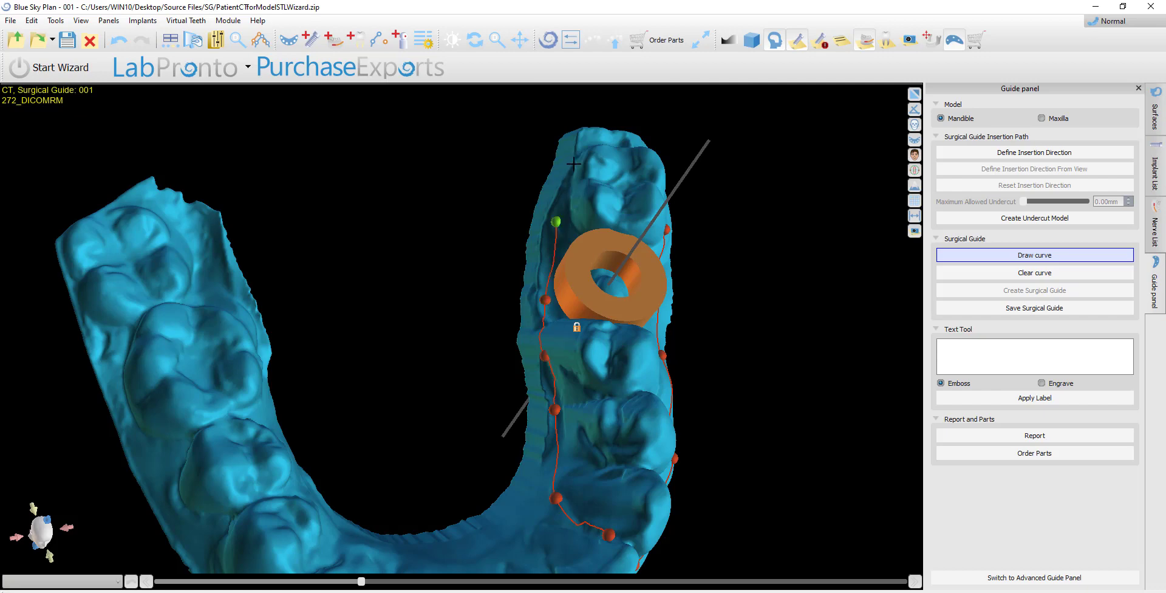
pyautogui.click(580, 155)
pyautogui.click(594, 136)
pyautogui.moveTo(598, 149); pyautogui.dragTo(583, 199, button='right')
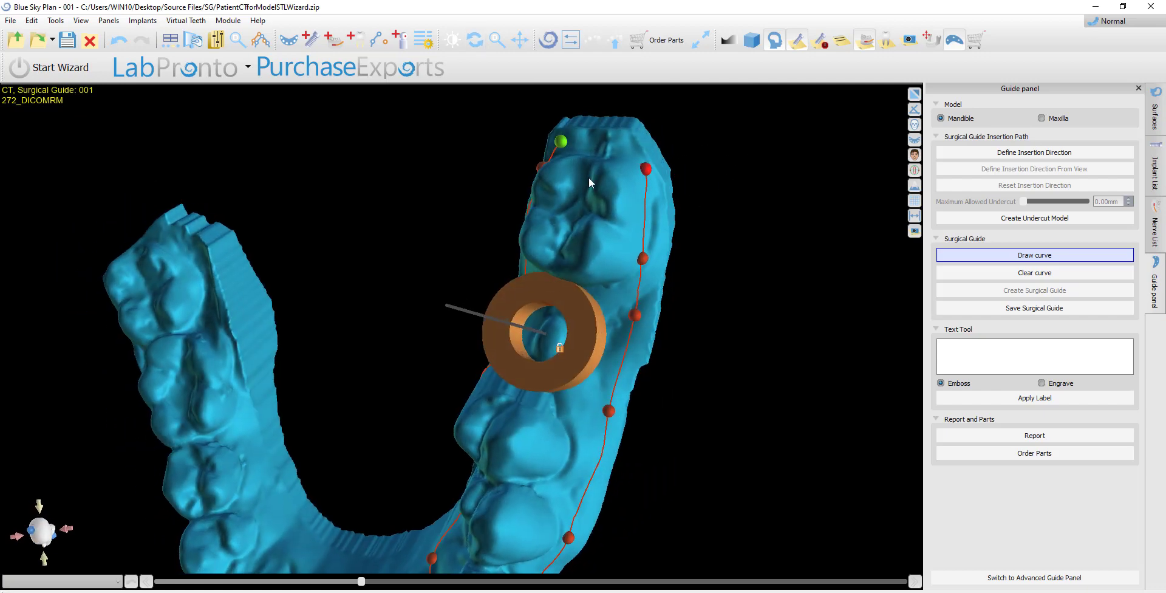
pyautogui.click(594, 142)
pyautogui.click(645, 168)
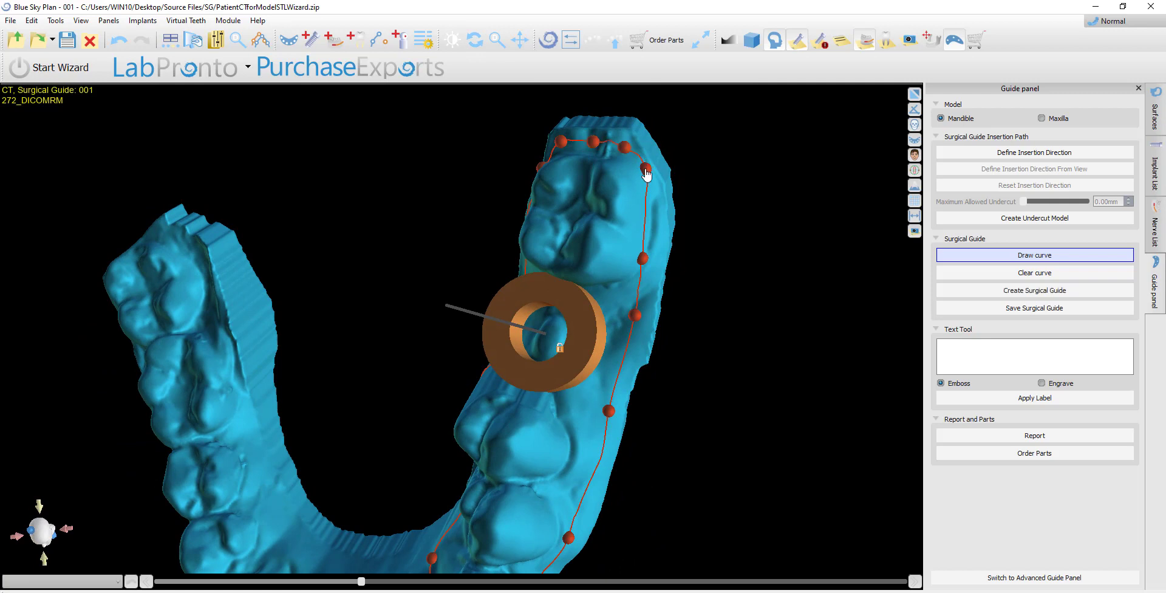
# Step: Create the yellow surgical guide from the new curve and inspect it from above
pyautogui.click(1022, 293)
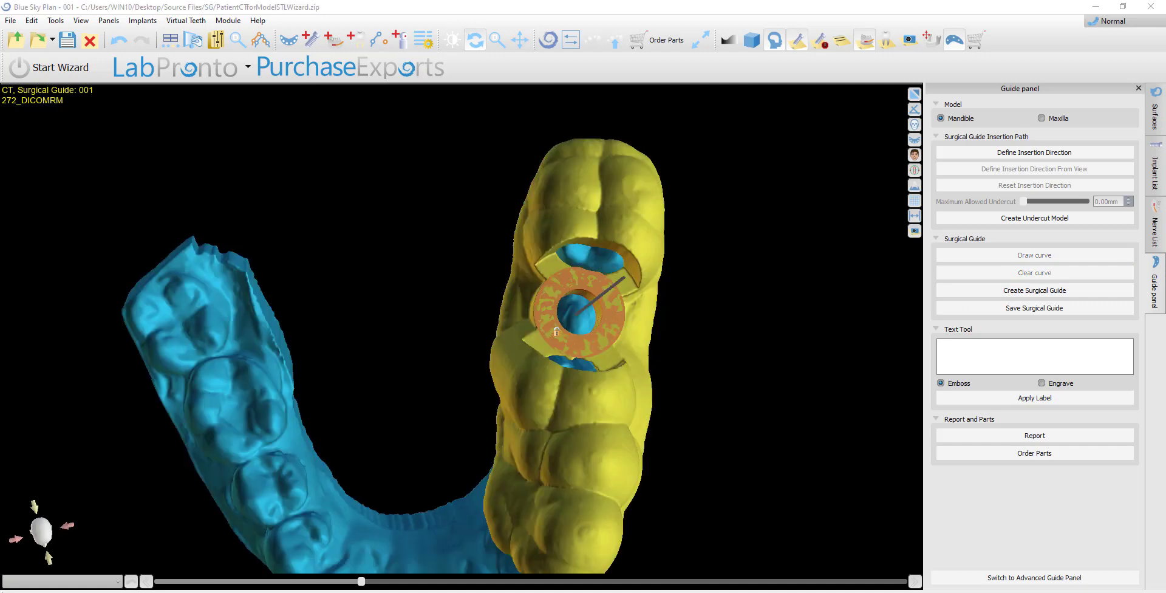
pyautogui.moveTo(297, 409); pyautogui.dragTo(784, 450)
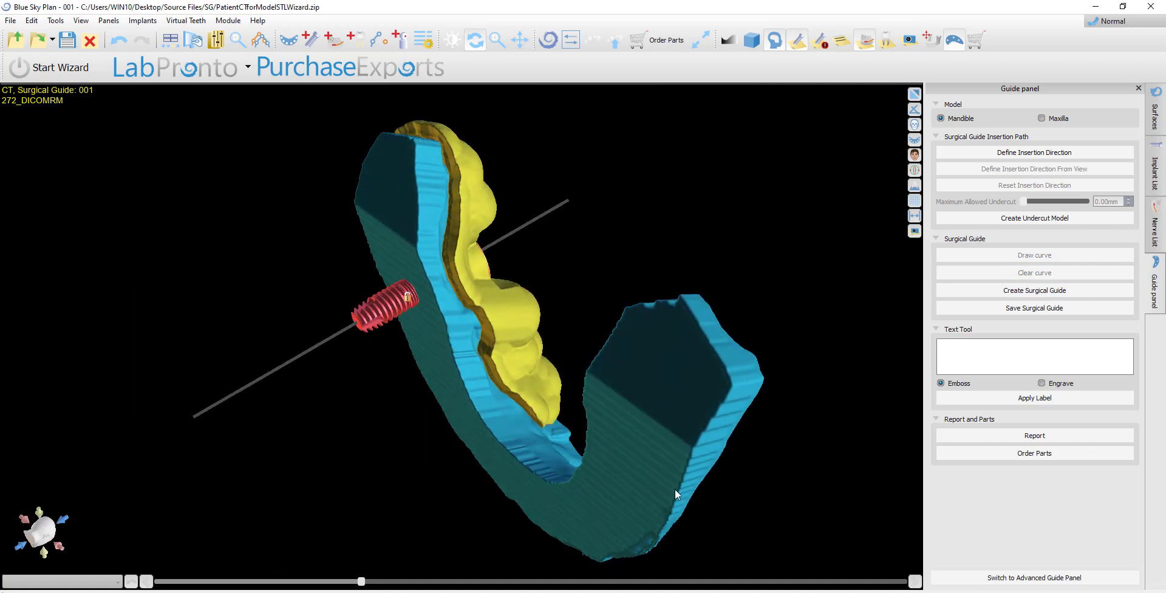
pyautogui.moveTo(464, 508); pyautogui.dragTo(684, 447, button='right')
pyautogui.moveTo(684, 446); pyautogui.dragTo(364, 273)
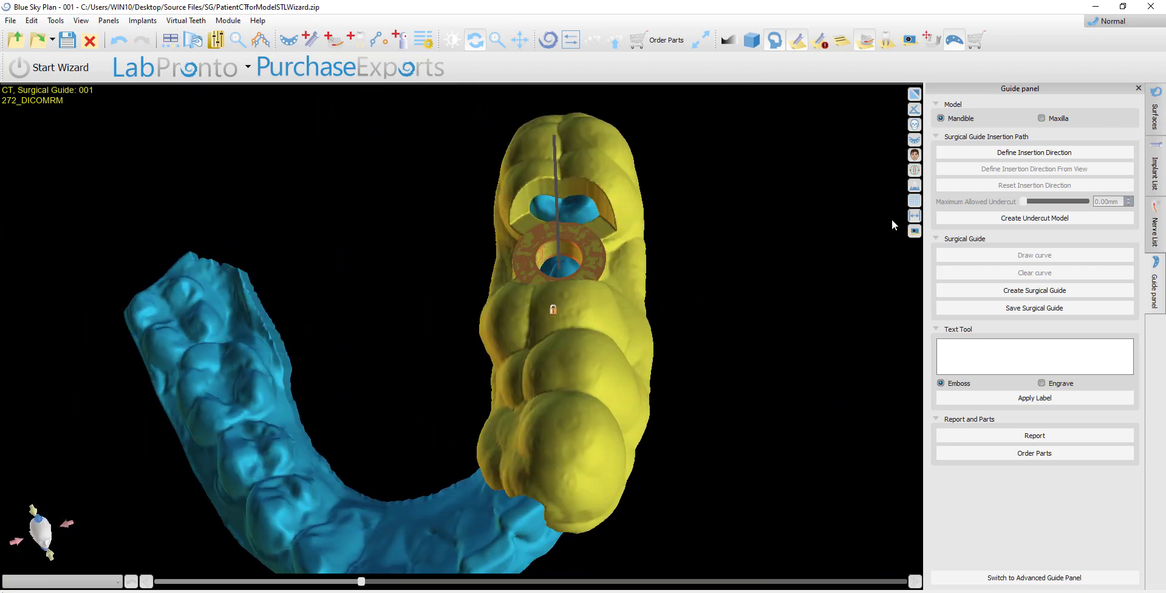
# Step: Show the original lower STL model, hide the undercut model, and colour the surgical guide red
pyautogui.click(1156, 112)
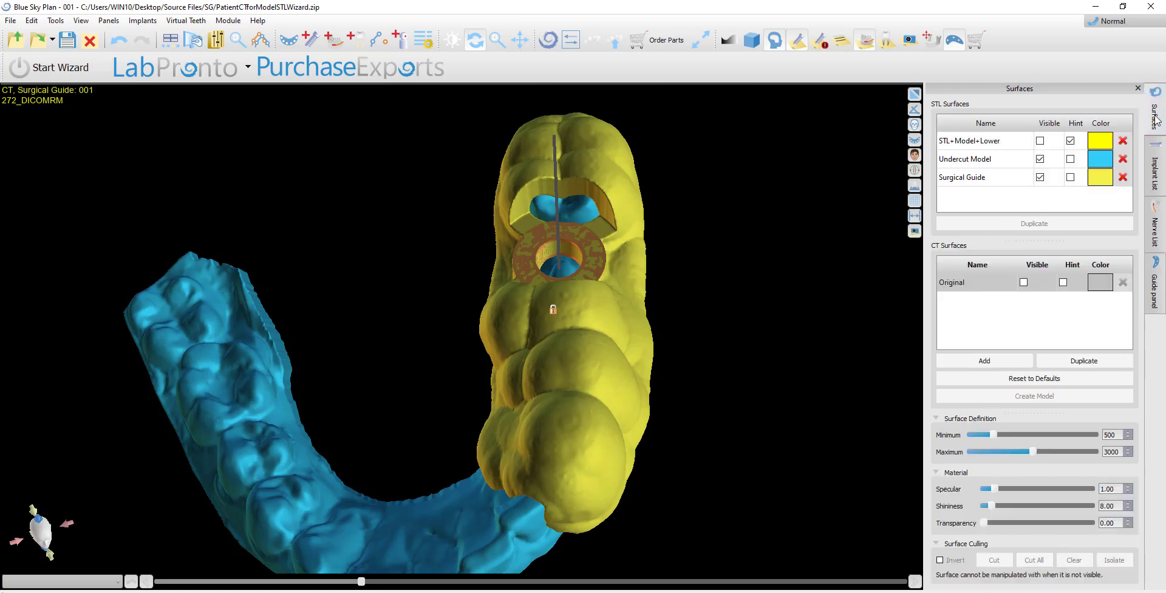
pyautogui.click(1041, 141)
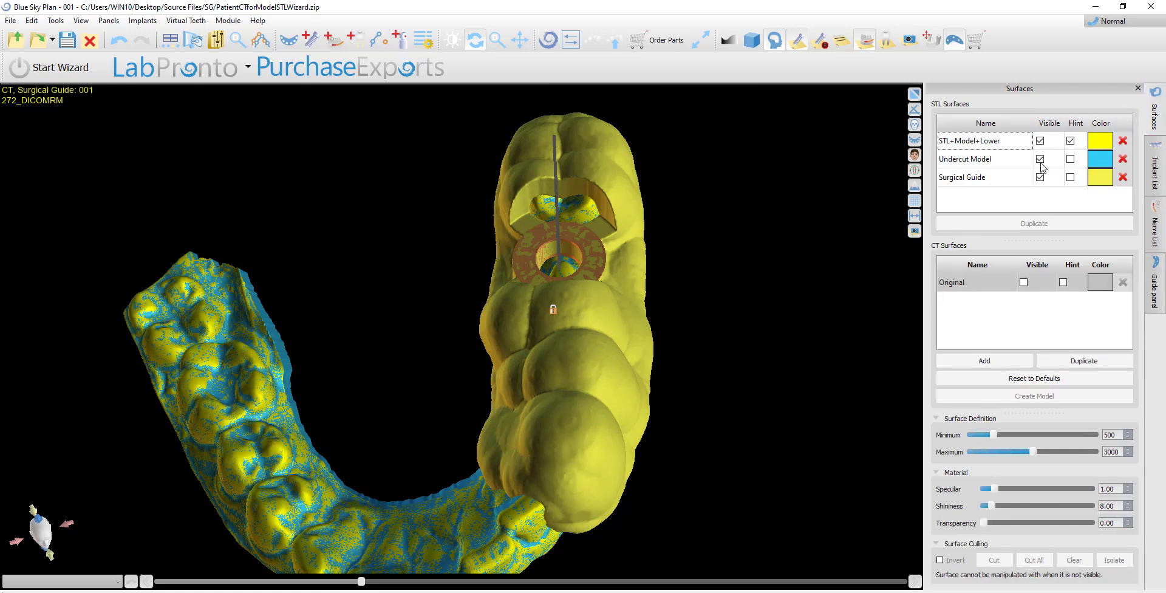
pyautogui.click(1040, 159)
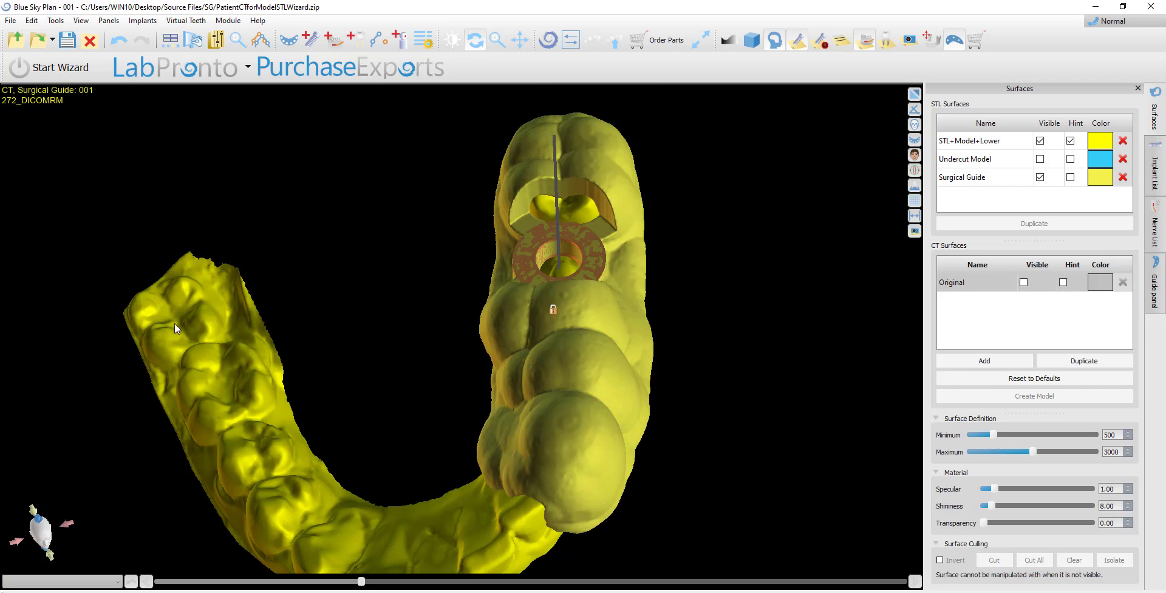
pyautogui.click(1100, 177)
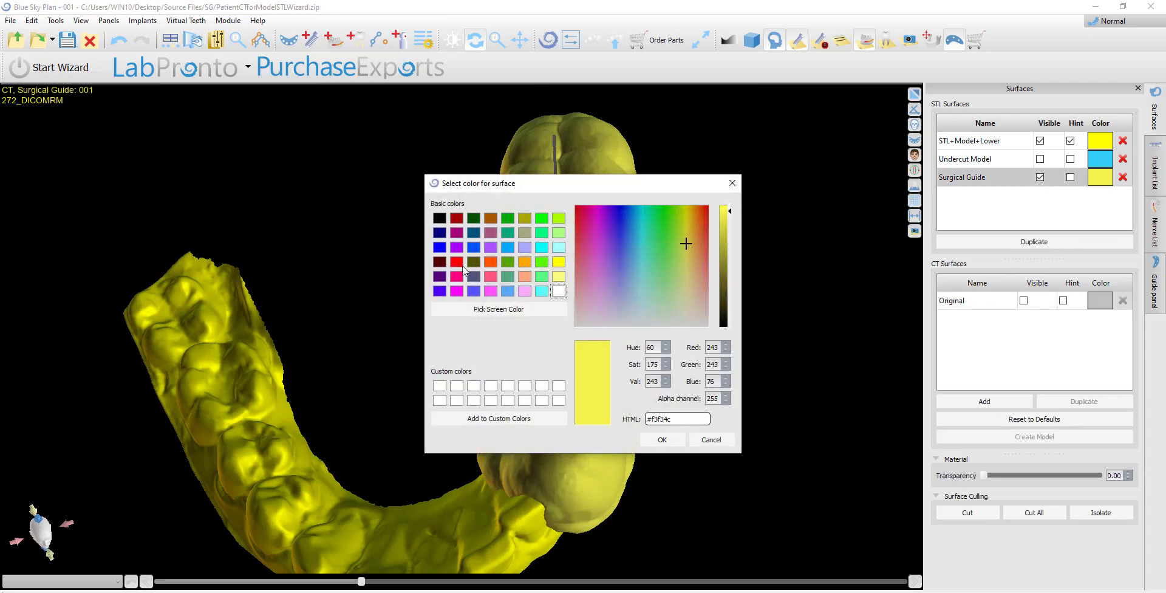
pyautogui.click(458, 262)
pyautogui.click(662, 439)
# Step: Orbit and zoom the jaw to inspect the red surgical guide from both sides
pyautogui.moveTo(112, 404); pyautogui.dragTo(475, 404)
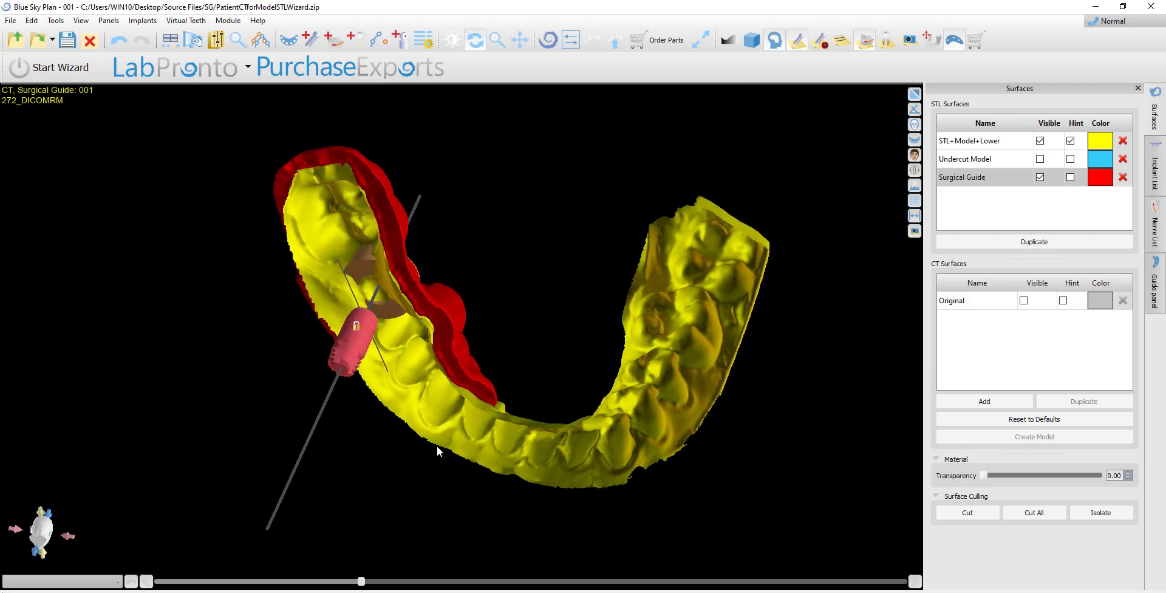
pyautogui.scroll(5, 421, 331)
pyautogui.moveTo(422, 332); pyautogui.dragTo(619, 530)
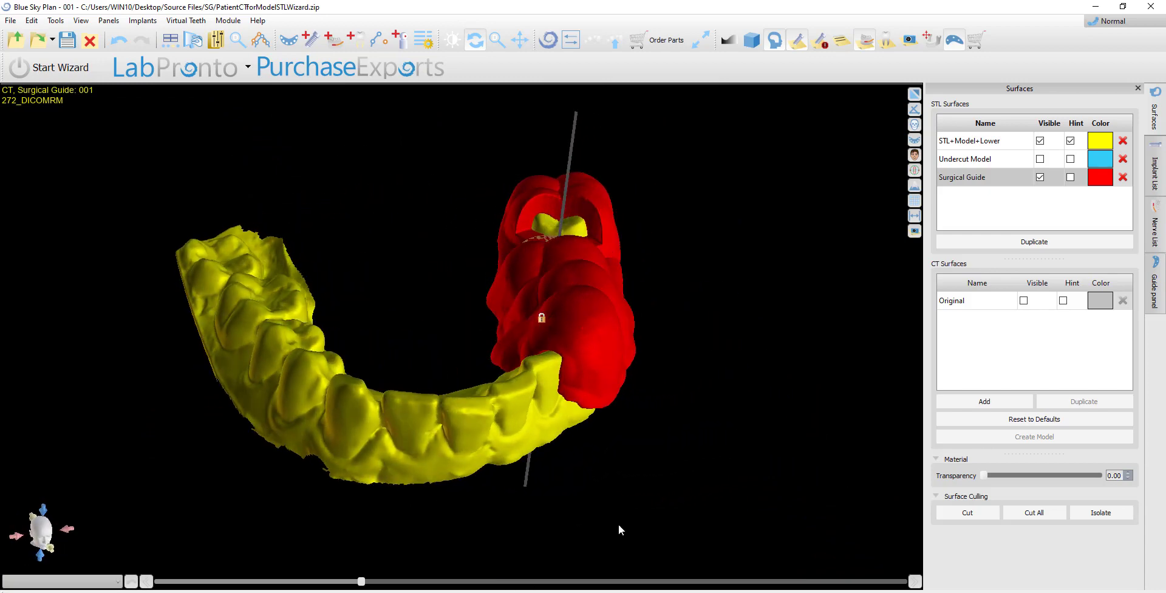
pyautogui.moveTo(637, 472); pyautogui.dragTo(362, 478)
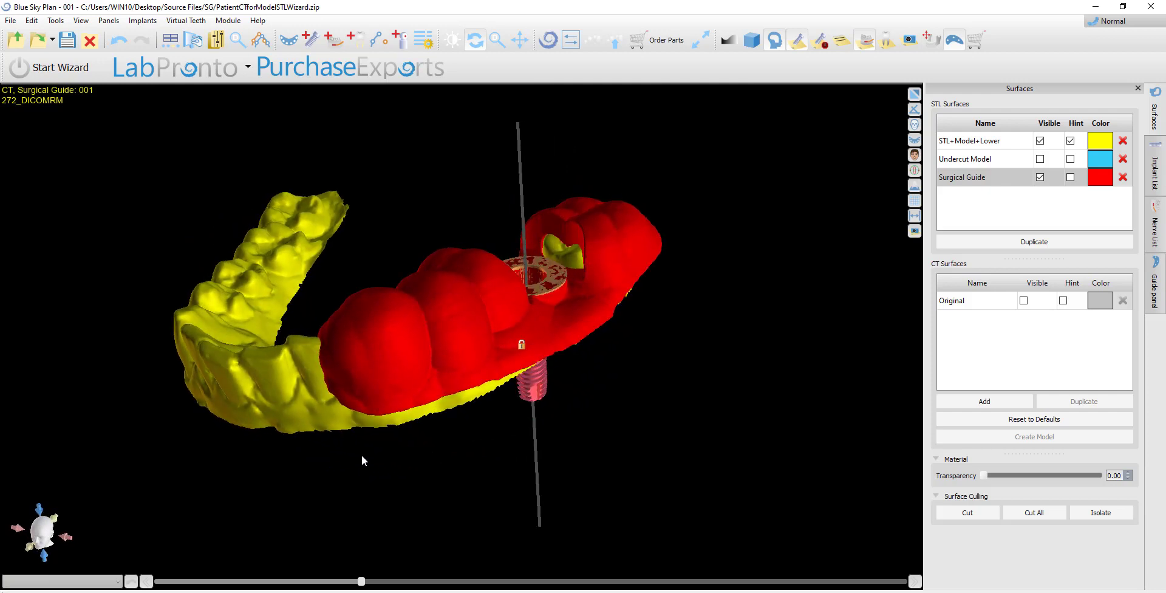
pyautogui.click(1152, 297)
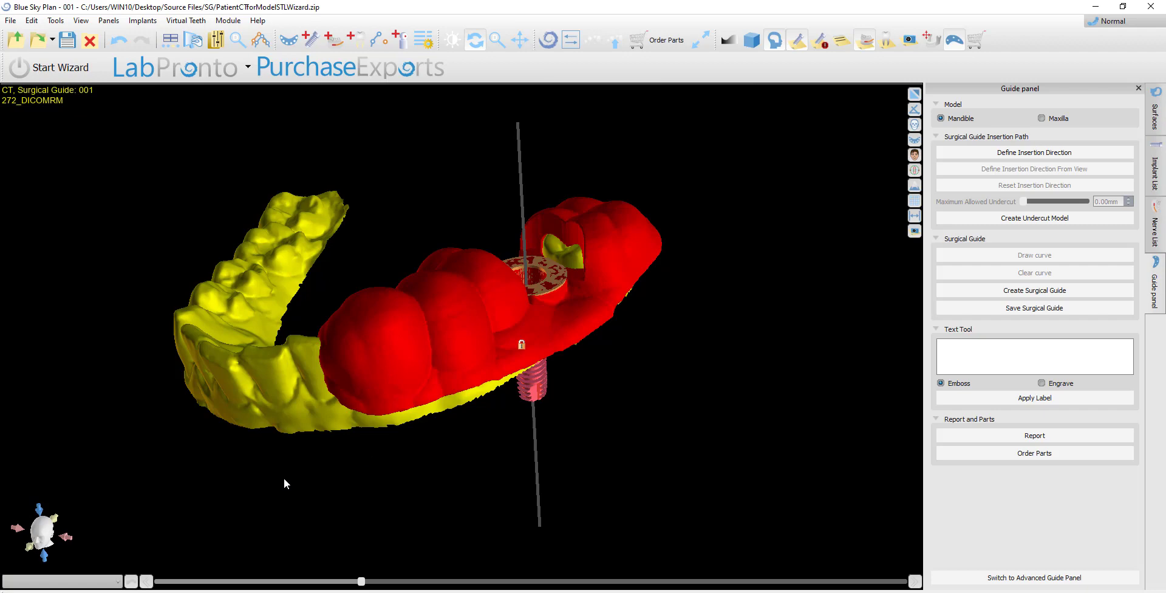
# Step: Orbit the yellow lower model to inspect the orange sleeve and implant from several angles
pyautogui.moveTo(221, 486); pyautogui.dragTo(668, 538)
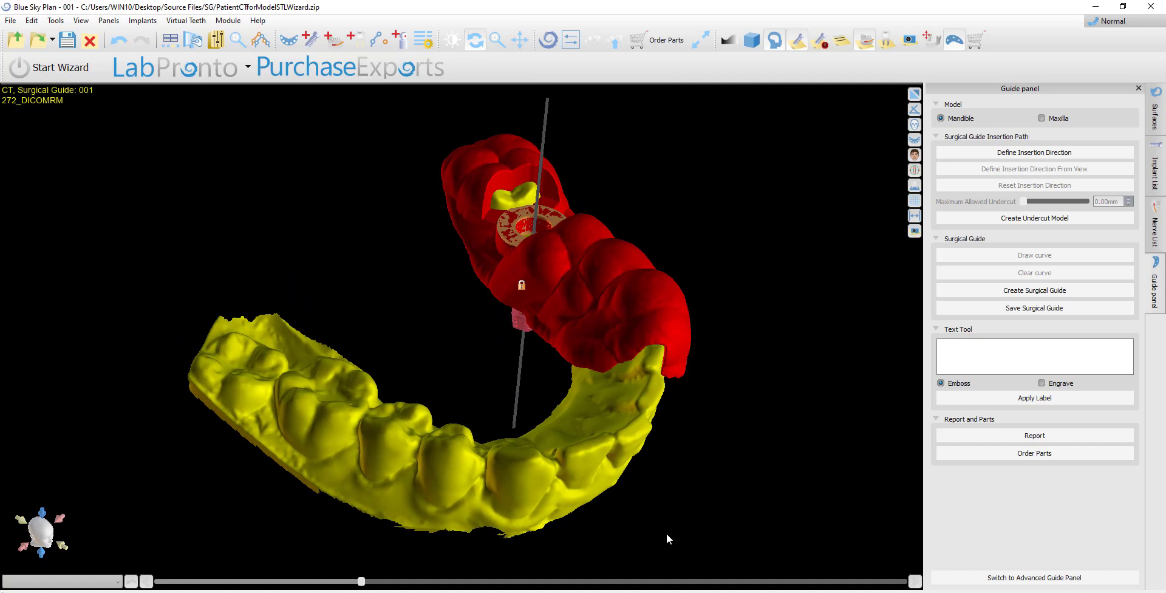
pyautogui.moveTo(712, 468); pyautogui.dragTo(213, 480)
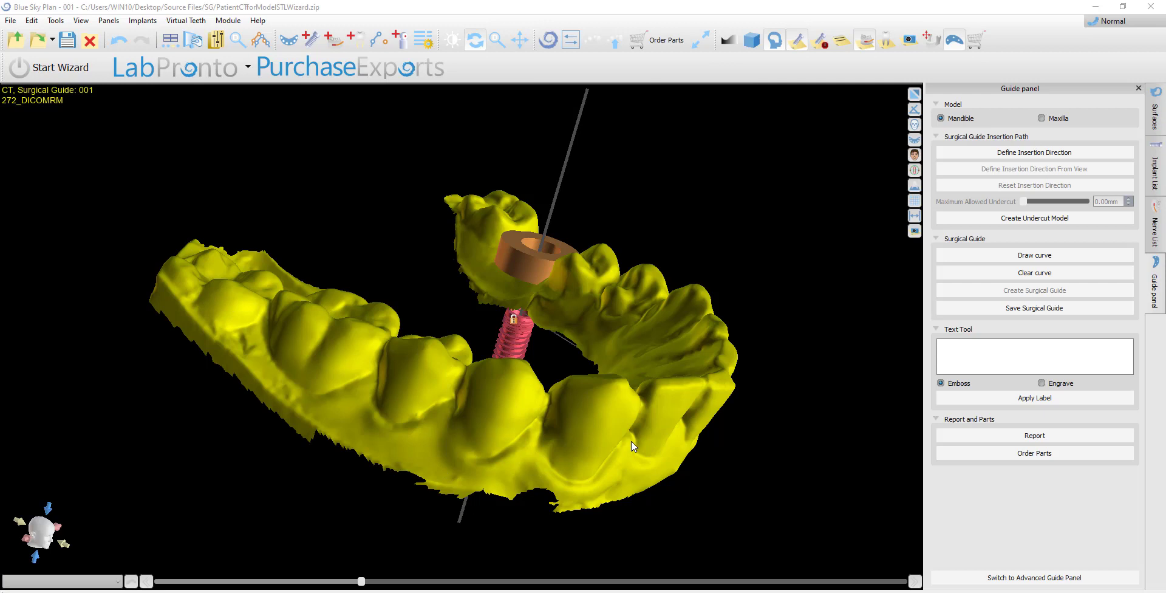
pyautogui.moveTo(632, 447); pyautogui.dragTo(686, 438)
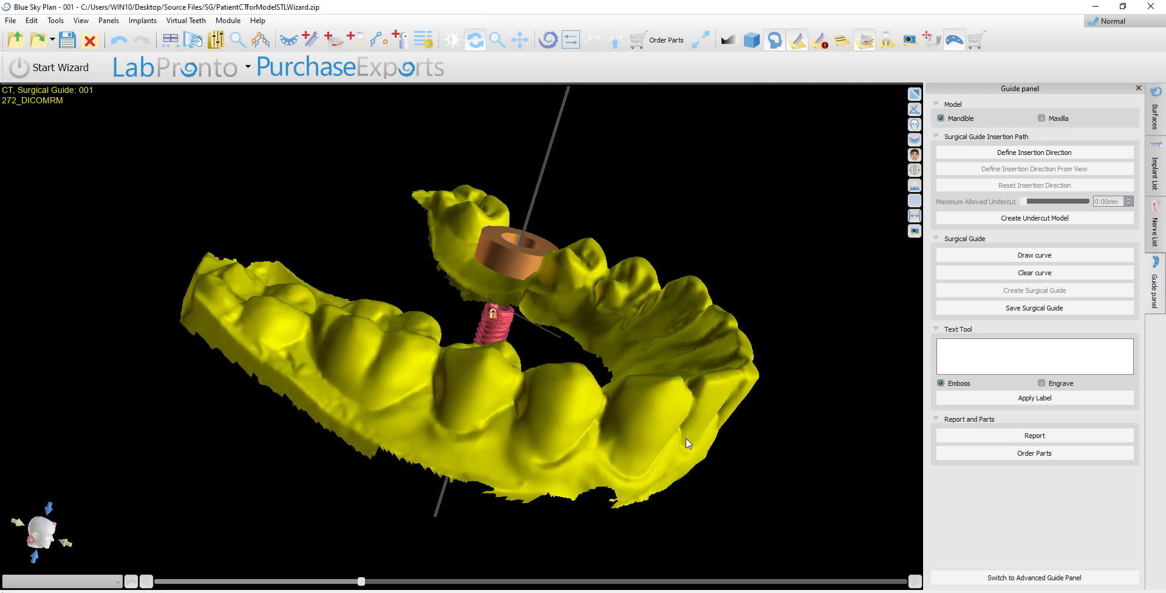
# Step: Start a new insertion direction and tilt its arrow while checking the undercuts
pyautogui.click(1024, 153)
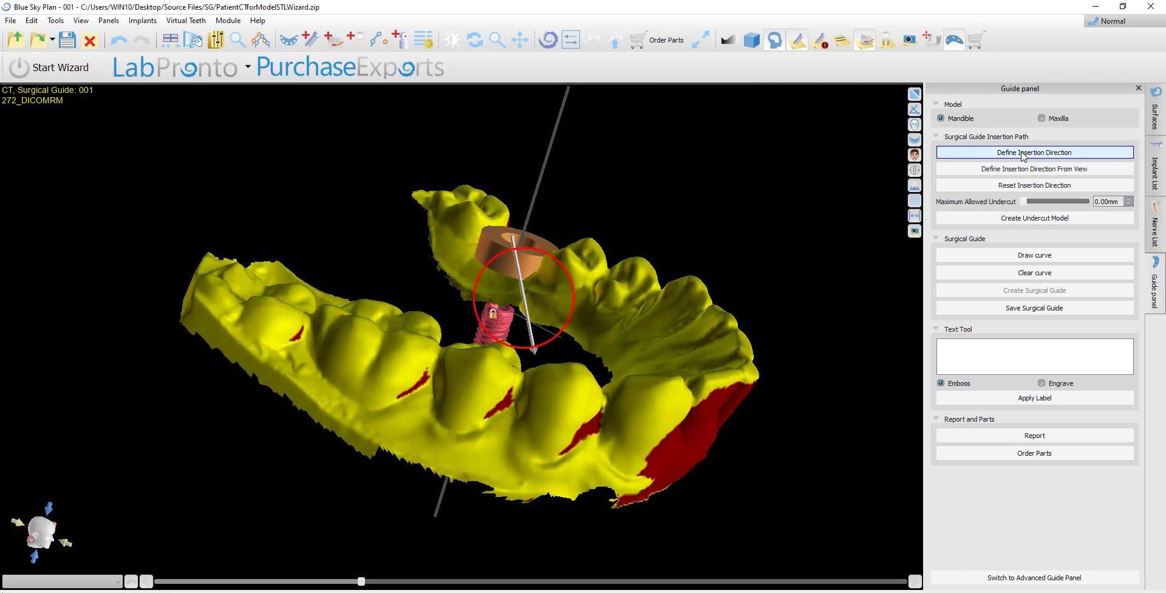
pyautogui.moveTo(759, 442); pyautogui.dragTo(476, 299)
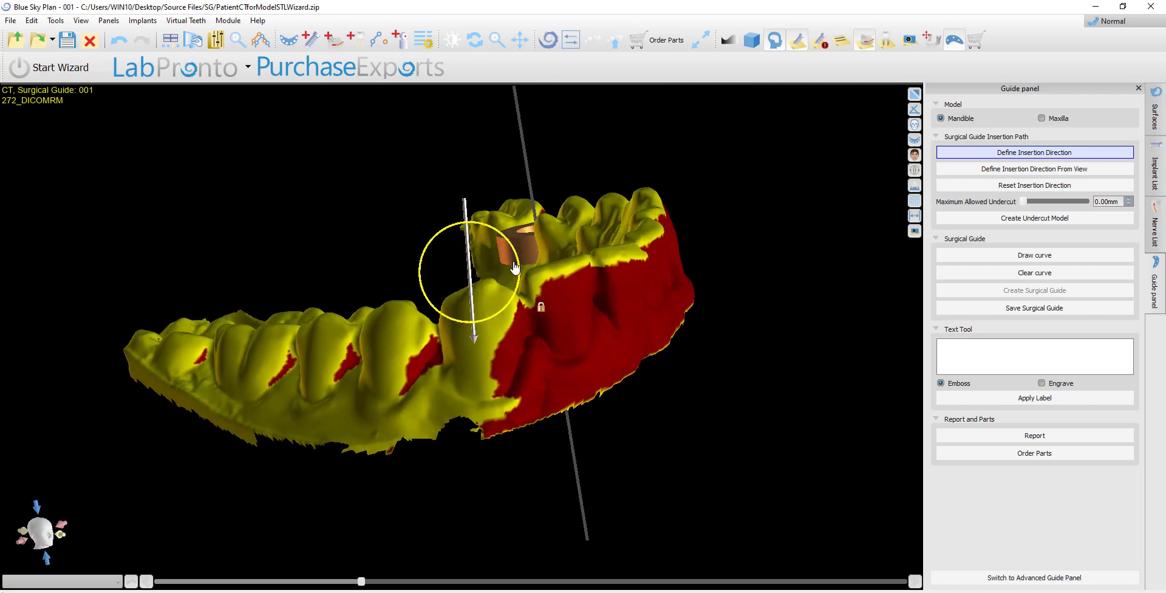
pyautogui.moveTo(177, 392); pyautogui.dragTo(401, 344)
pyautogui.moveTo(560, 246); pyautogui.dragTo(564, 271)
pyautogui.moveTo(791, 409); pyautogui.dragTo(777, 406)
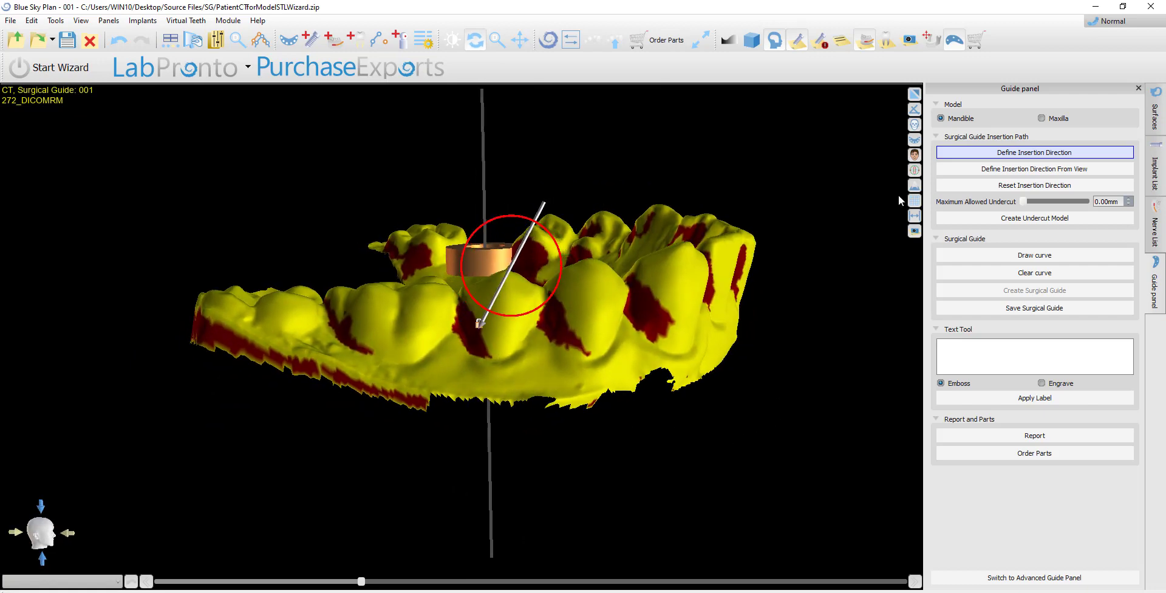
# Step: Switch to Top view and define the insertion direction from that occlusal view
pyautogui.click(915, 109)
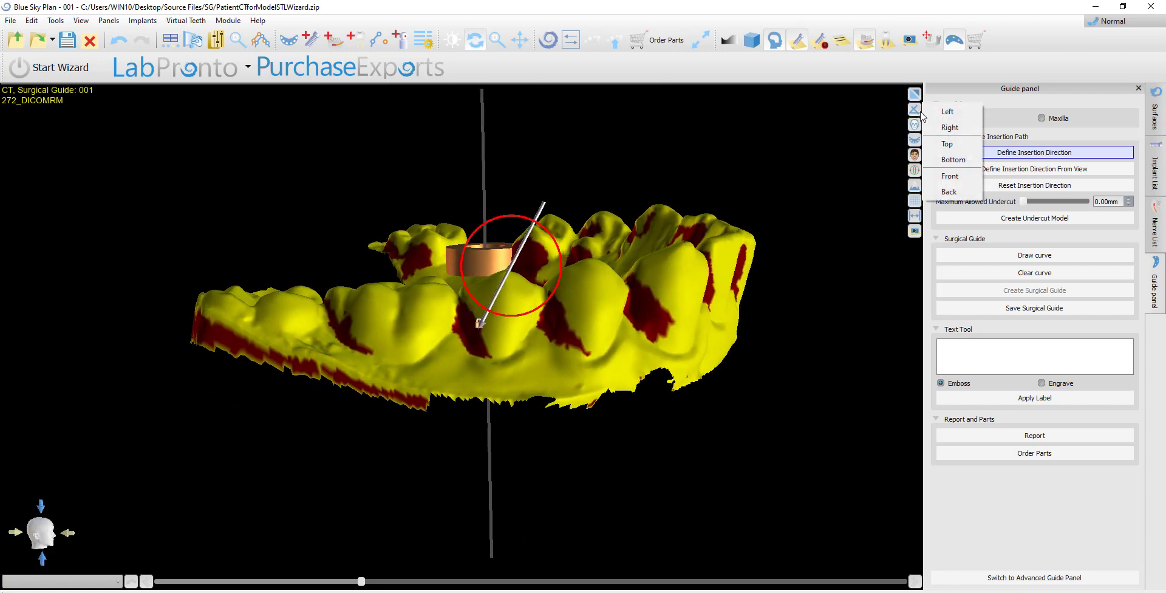
pyautogui.click(938, 155)
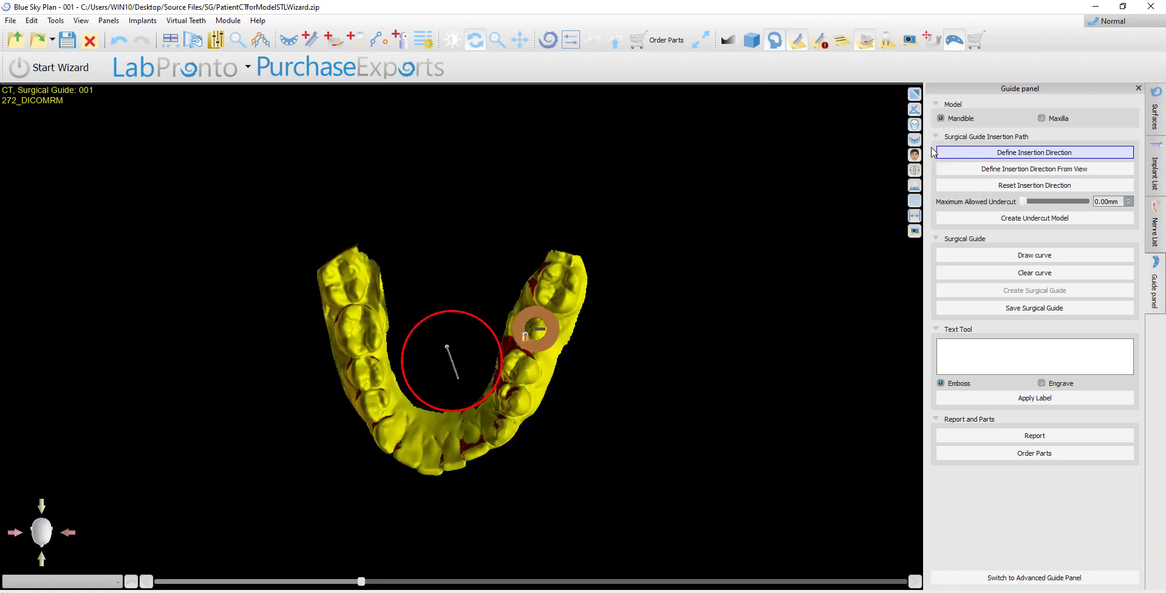
pyautogui.click(1007, 173)
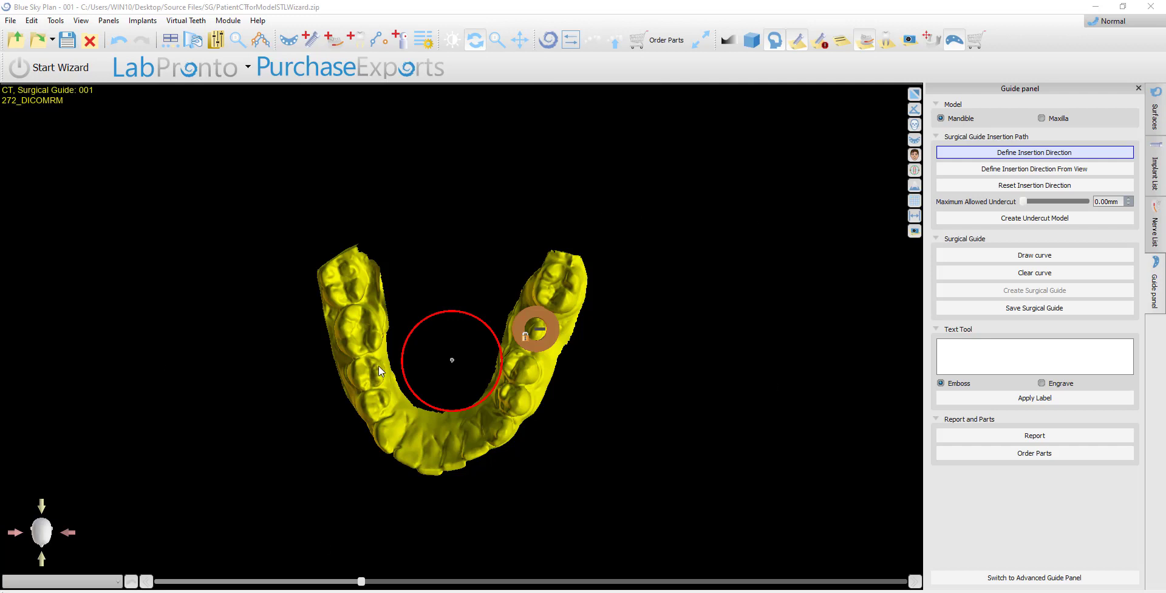
pyautogui.scroll(4, 463, 519)
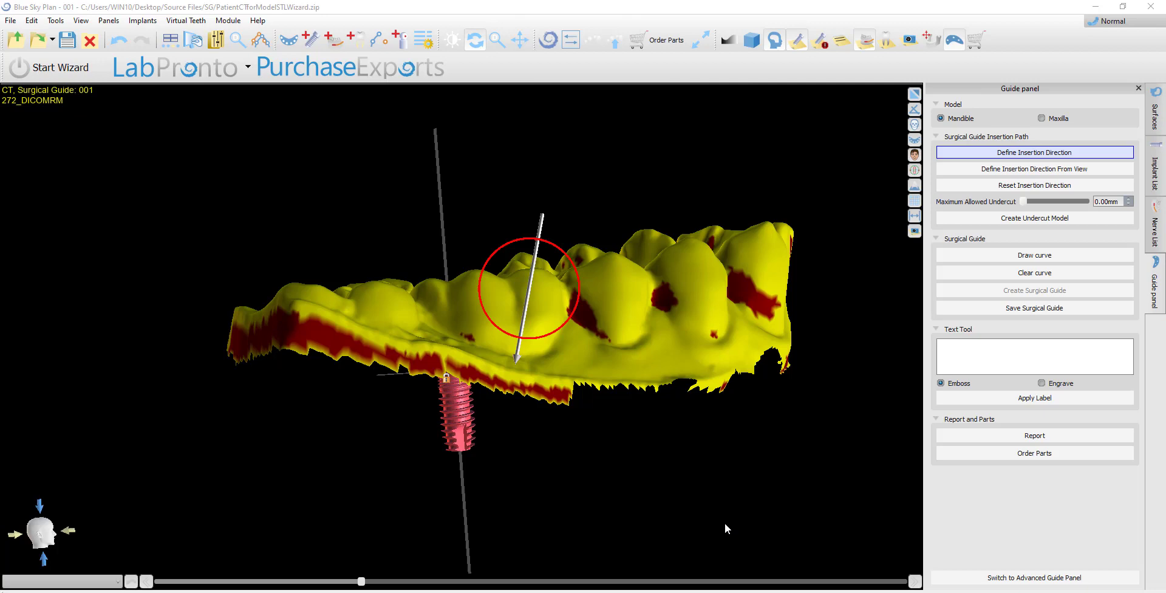
# Step: Generate the blue undercut-blocked model, clear the existing guide curve, and orbit to inspect the arch
pyautogui.moveTo(624, 483); pyautogui.dragTo(705, 395)
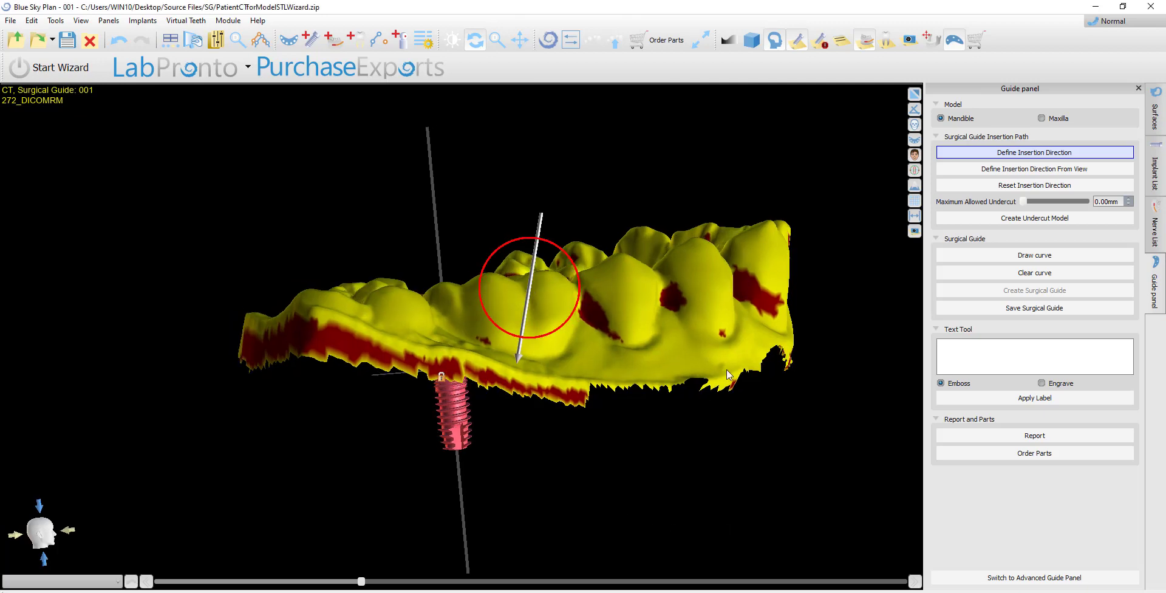
pyautogui.click(1010, 220)
pyautogui.moveTo(847, 273); pyautogui.dragTo(748, 308)
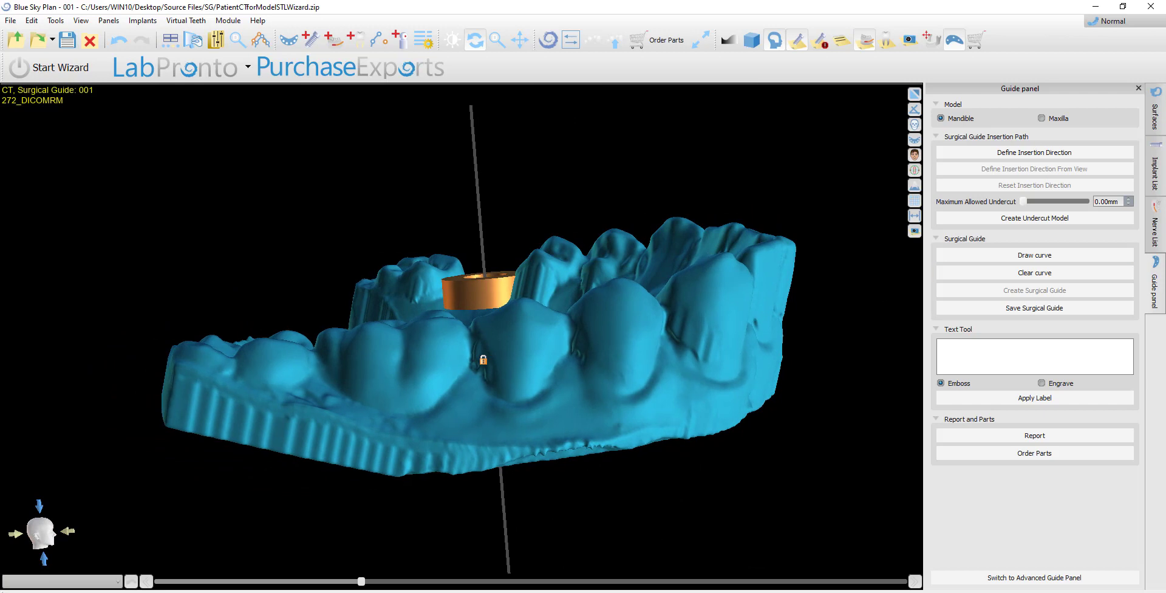
pyautogui.moveTo(687, 383); pyautogui.dragTo(636, 418)
pyautogui.click(1015, 271)
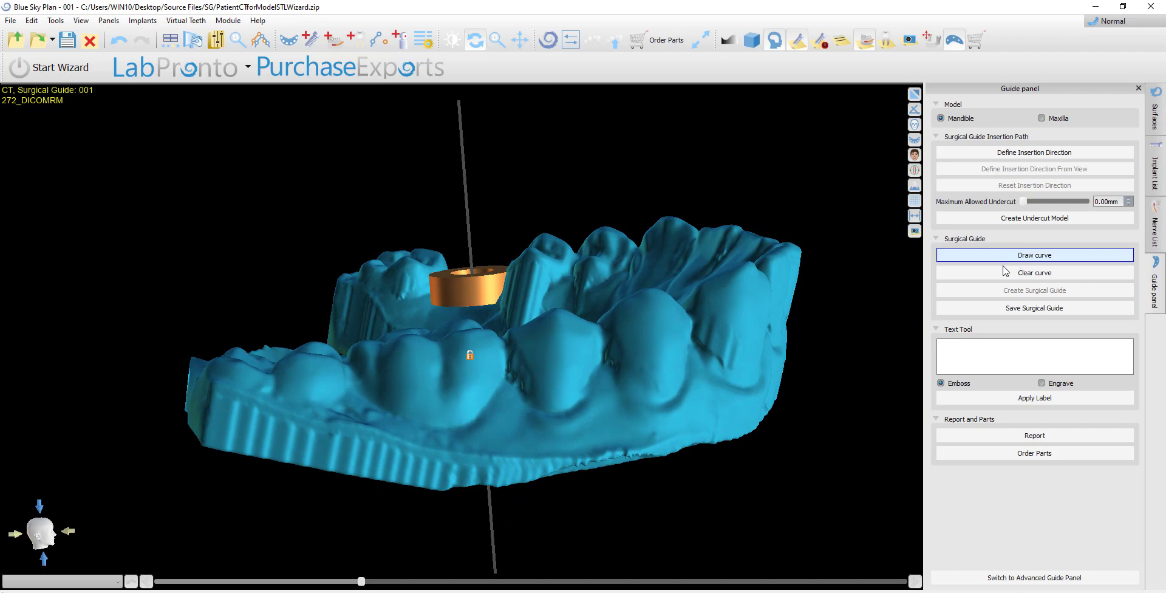
pyautogui.moveTo(808, 317); pyautogui.dragTo(554, 242)
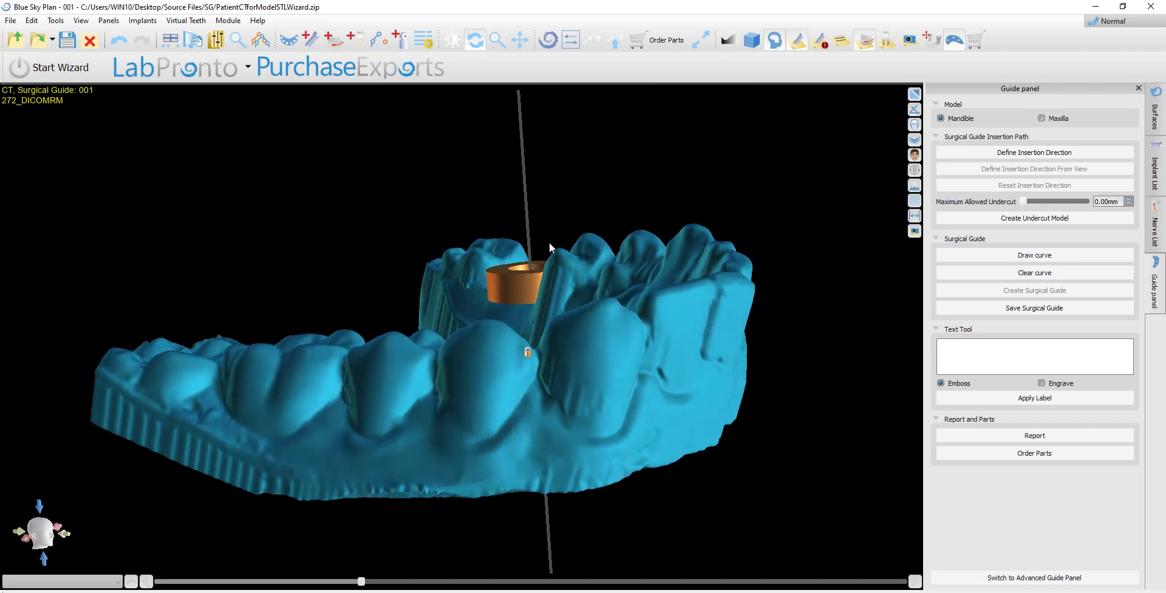
# Step: Delete the old undercut model from the surfaces list
pyautogui.click(1155, 115)
pyautogui.click(1123, 160)
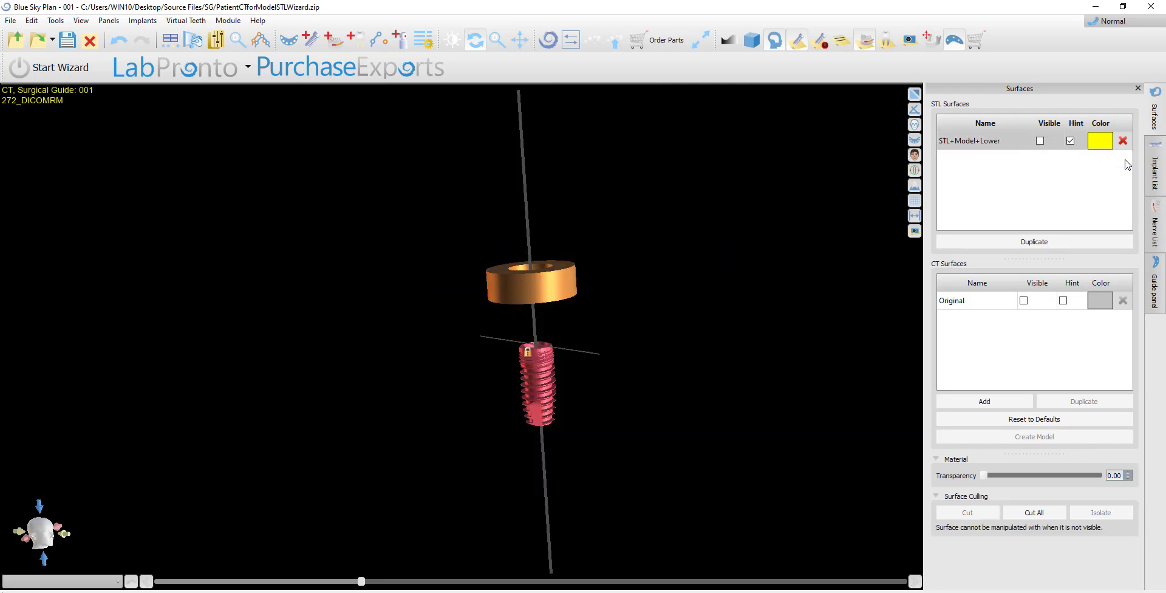
pyautogui.click(1157, 289)
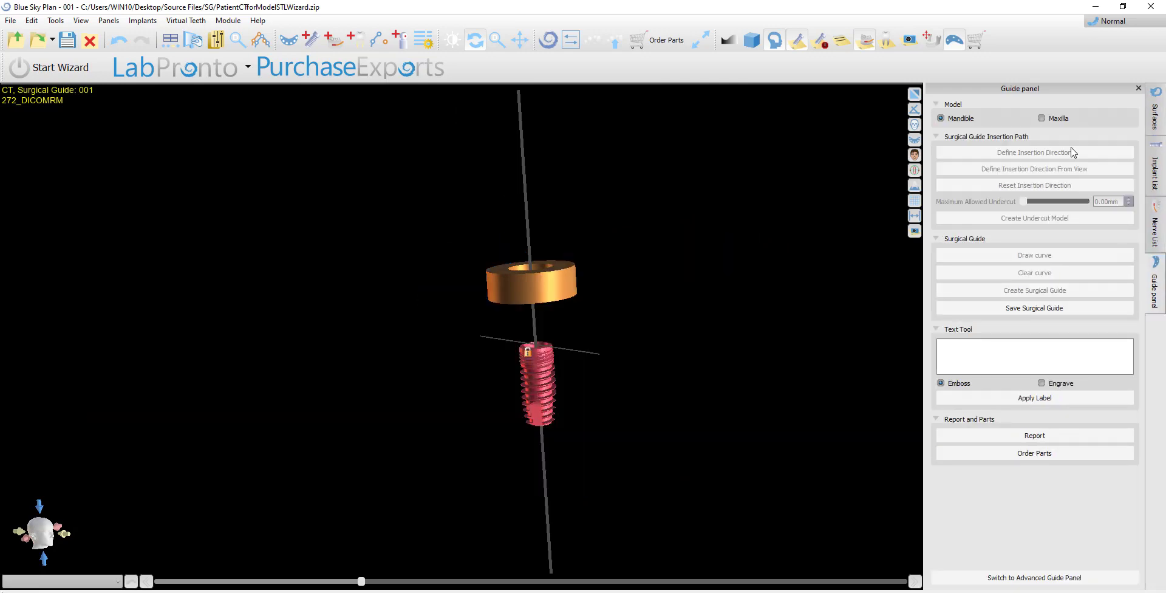
# Step: Redefine the insertion direction and regenerate the undercut model, accepting the 30-degree insertion path warning
pyautogui.click(1012, 156)
pyautogui.moveTo(368, 413); pyautogui.dragTo(472, 430)
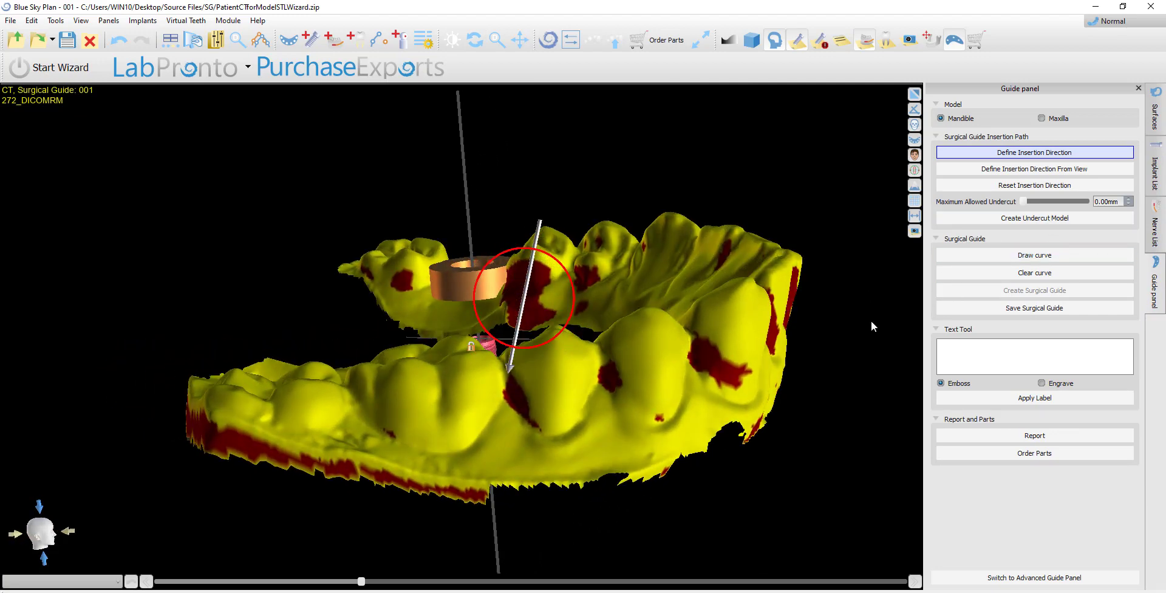
pyautogui.moveTo(811, 352); pyautogui.dragTo(799, 361)
pyautogui.click(939, 258)
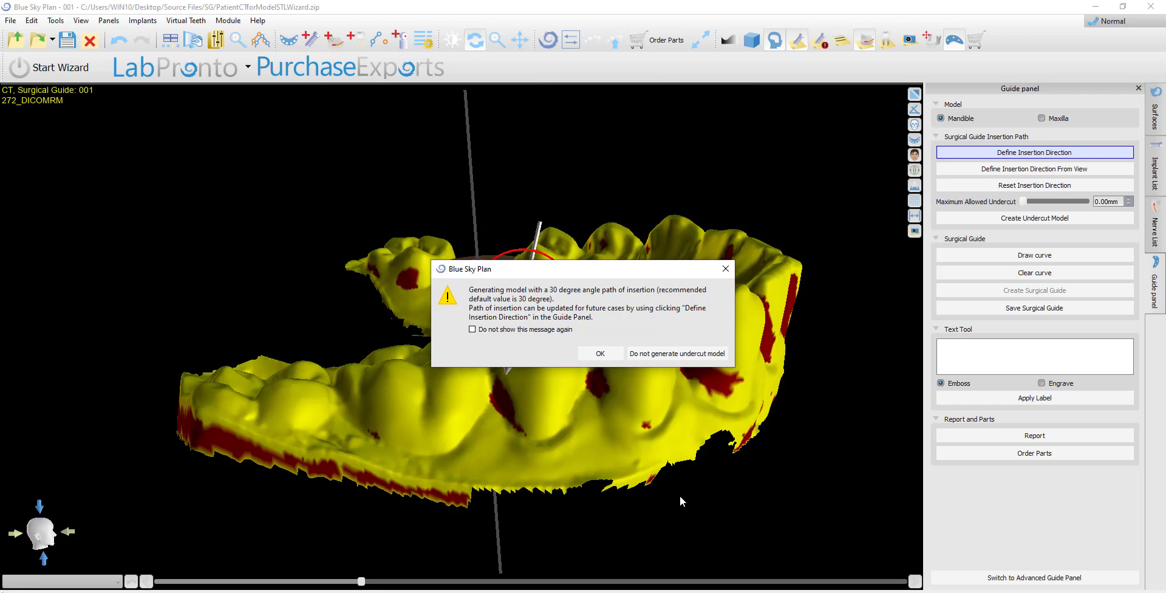
pyautogui.click(593, 360)
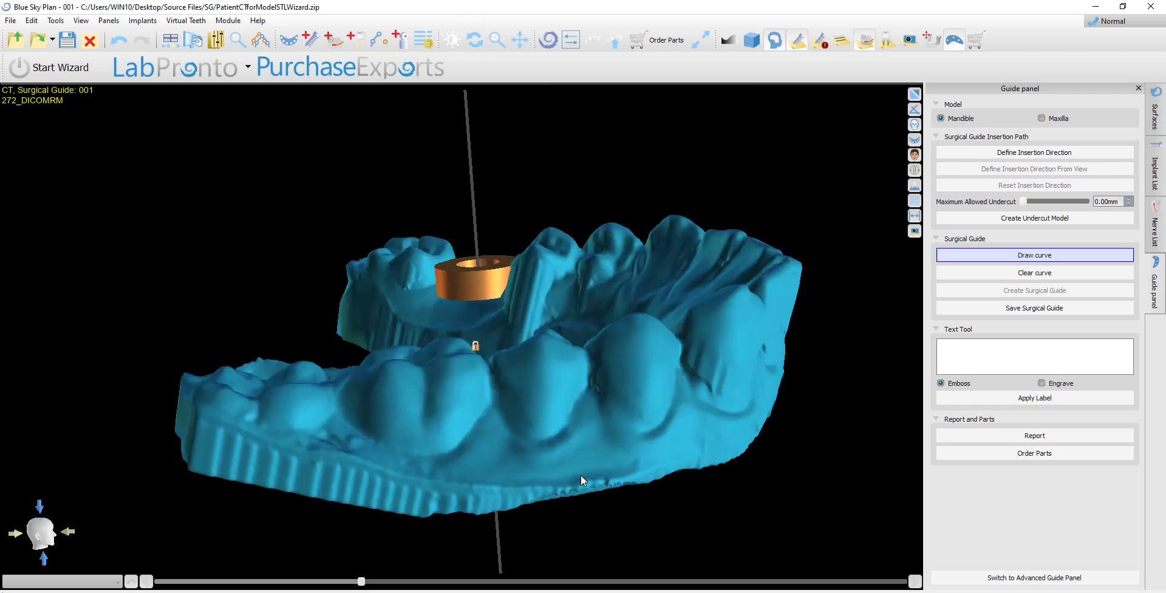
pyautogui.moveTo(580, 475); pyautogui.dragTo(849, 362)
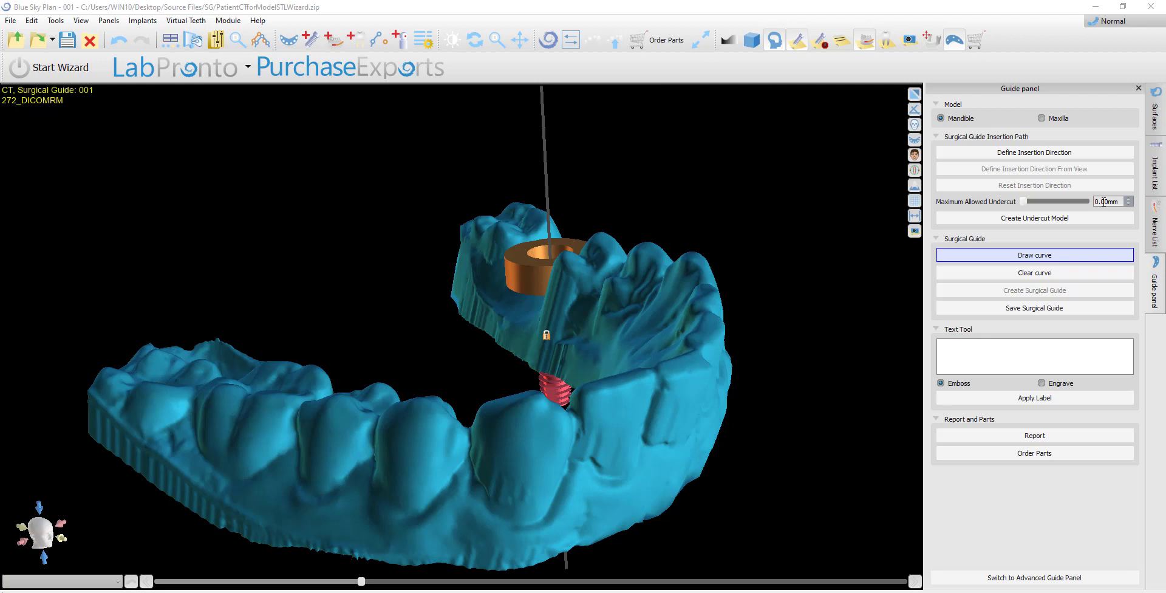
pyautogui.click(1029, 202)
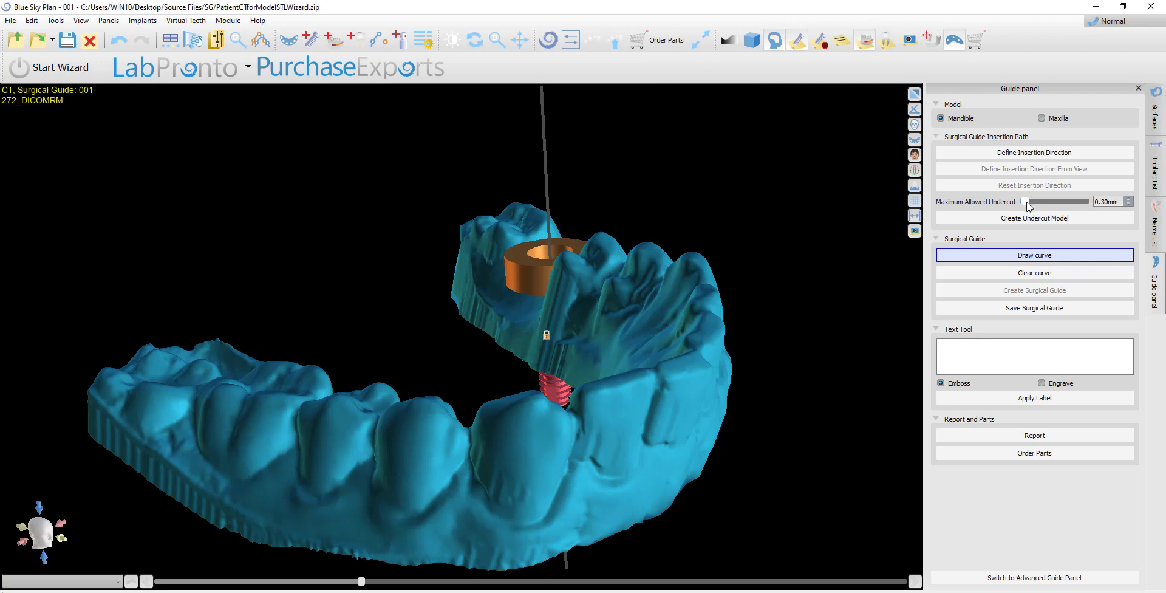
pyautogui.click(1028, 202)
pyautogui.moveTo(1030, 207); pyautogui.dragTo(1016, 209)
pyautogui.moveTo(843, 331); pyautogui.dragTo(763, 326)
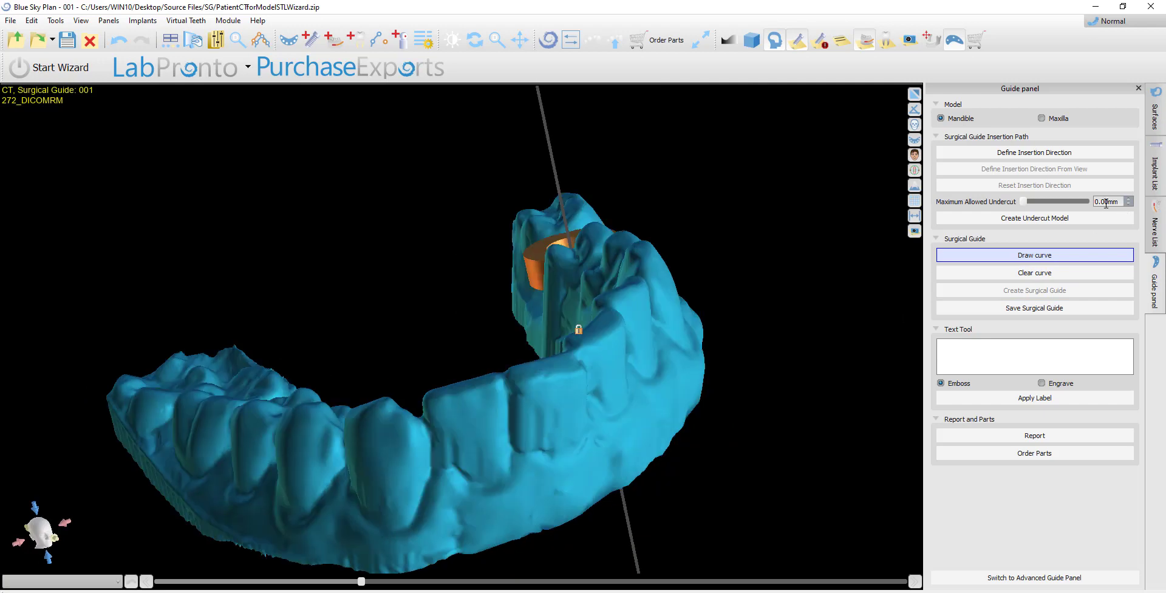
pyautogui.moveTo(906, 426); pyautogui.dragTo(858, 505)
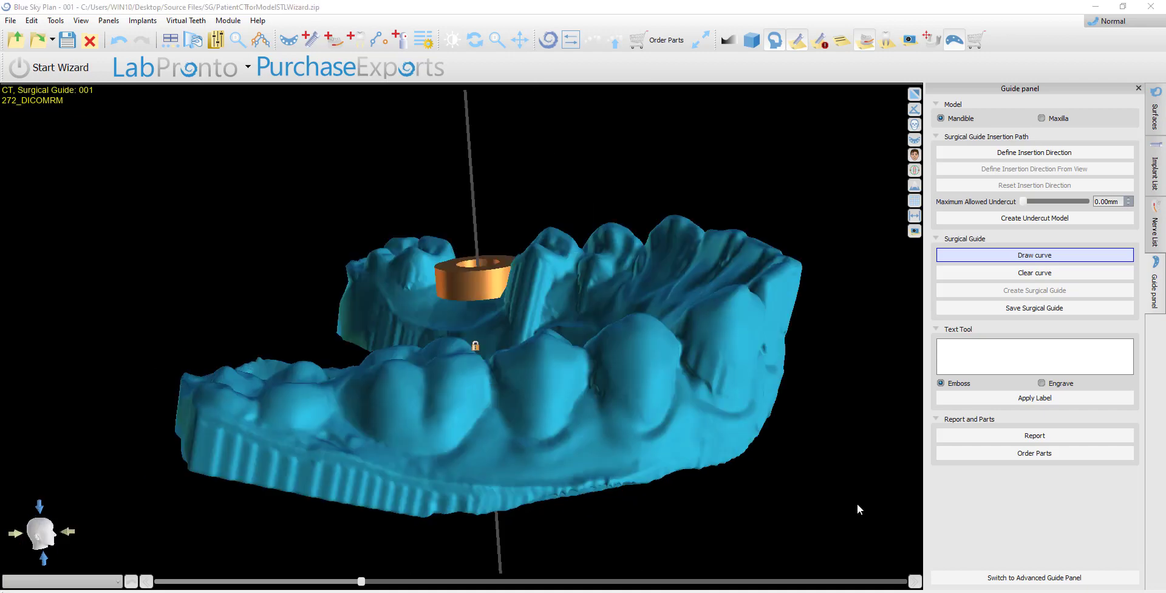
pyautogui.moveTo(218, 449); pyautogui.dragTo(247, 487)
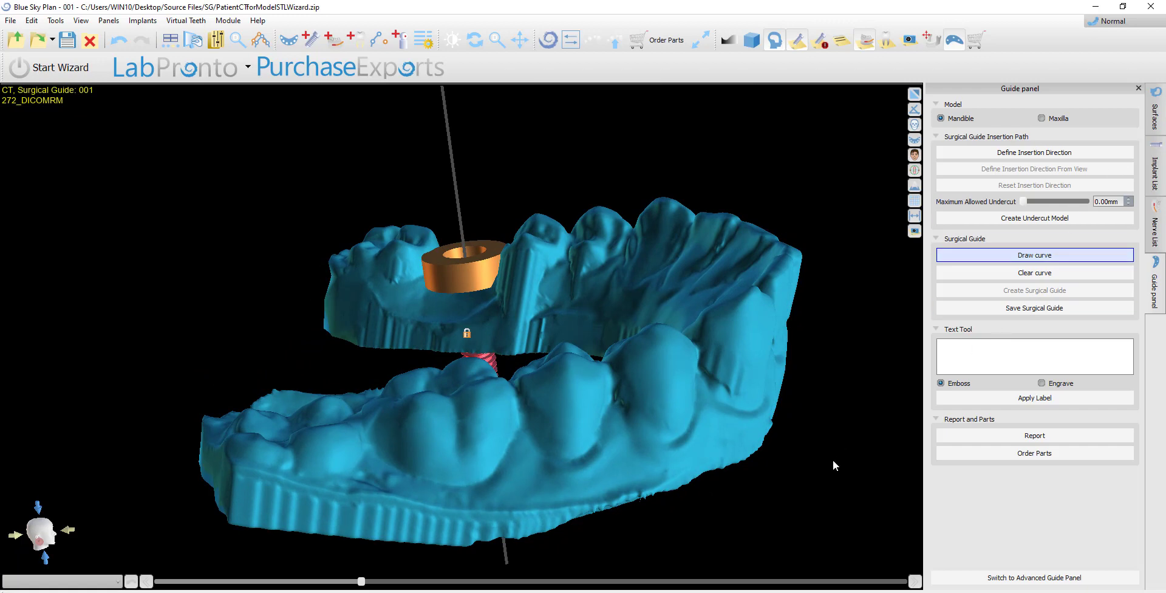
pyautogui.moveTo(303, 493); pyautogui.dragTo(140, 491)
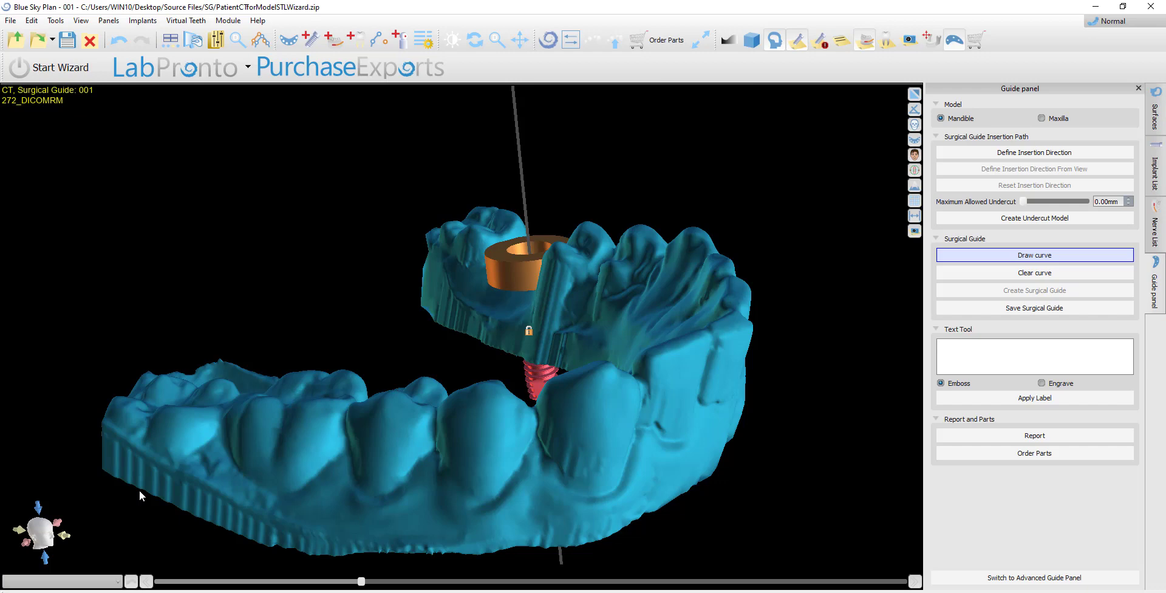
pyautogui.moveTo(190, 473); pyautogui.dragTo(922, 298)
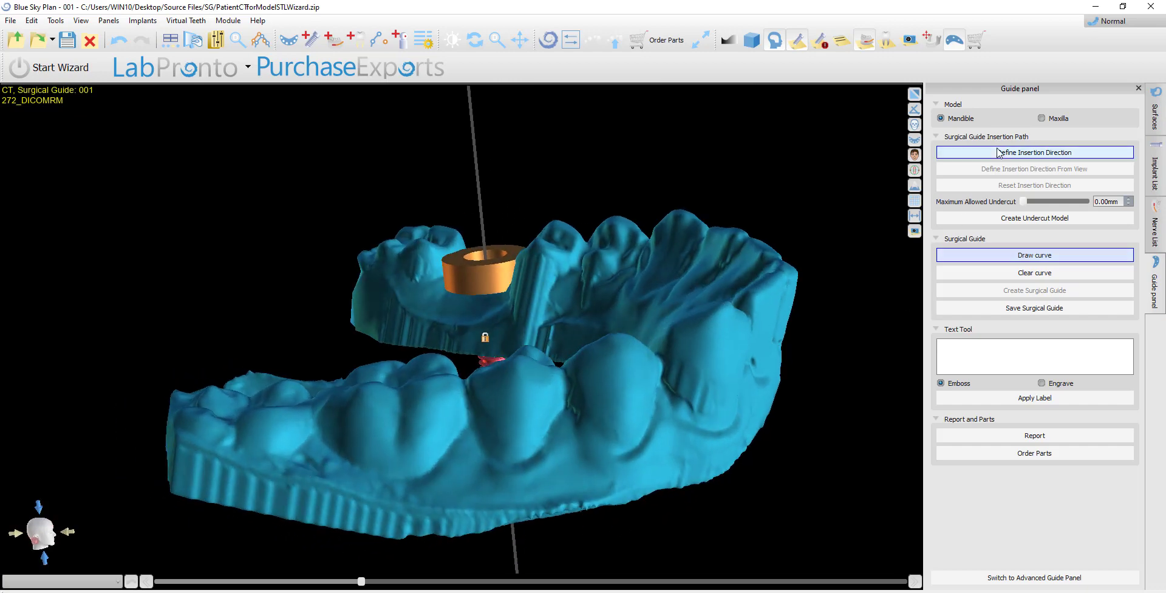